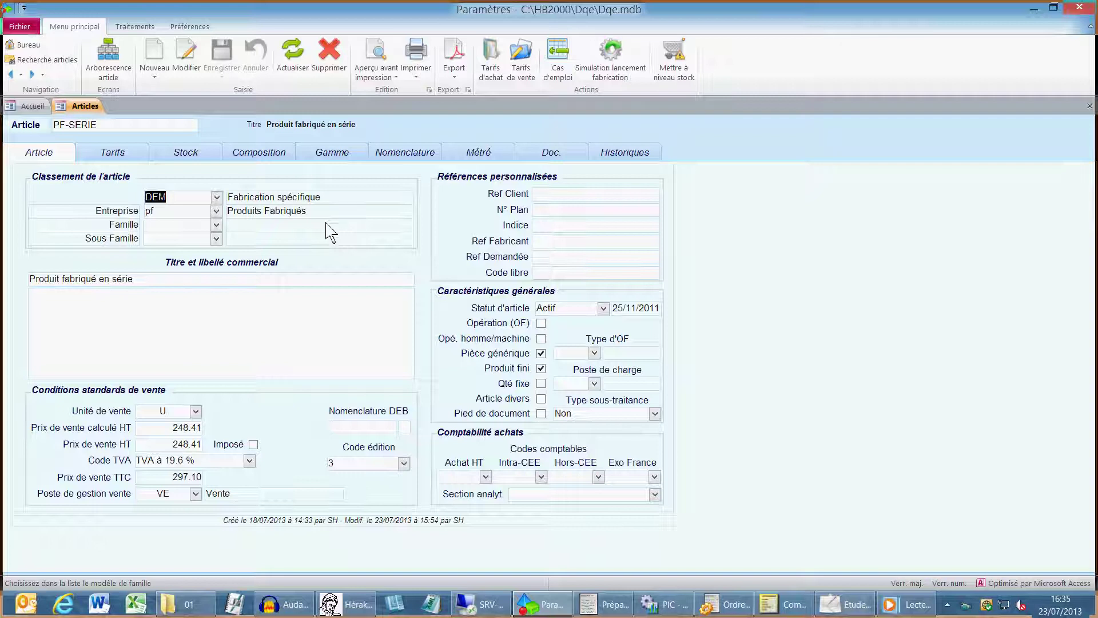
# Review PF-SERIE's stock characteristics: launch mode, PIC inclusion, economic lot quantity, and obtention and assembly lead times
pyautogui.moveTo(69, 129); pyautogui.dragTo(115, 129)
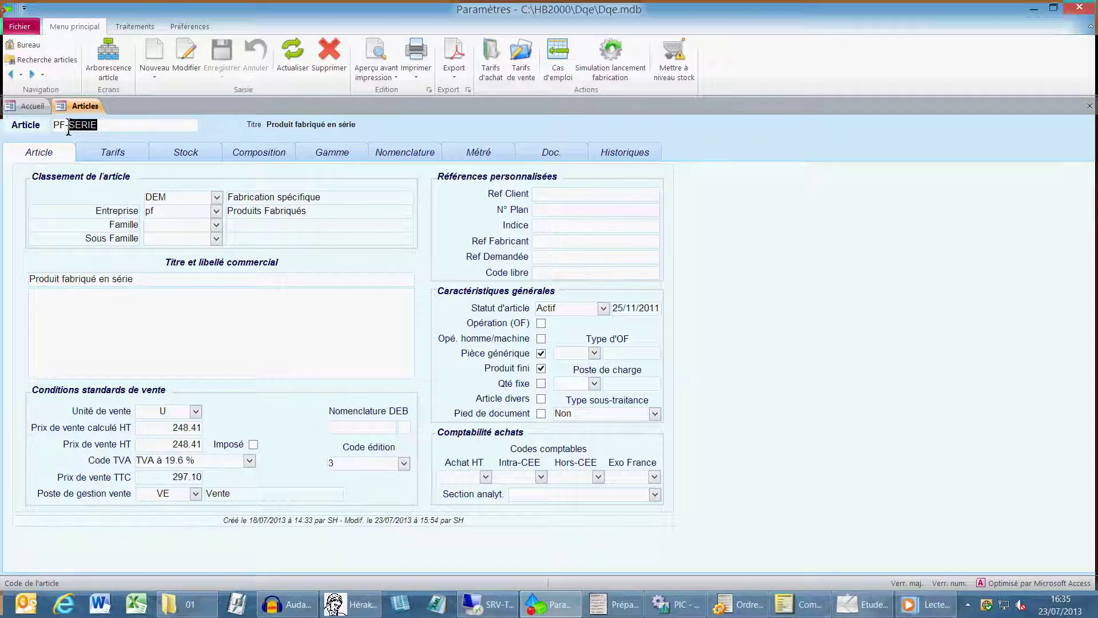
pyautogui.click(190, 156)
pyautogui.moveTo(127, 243); pyautogui.dragTo(273, 262)
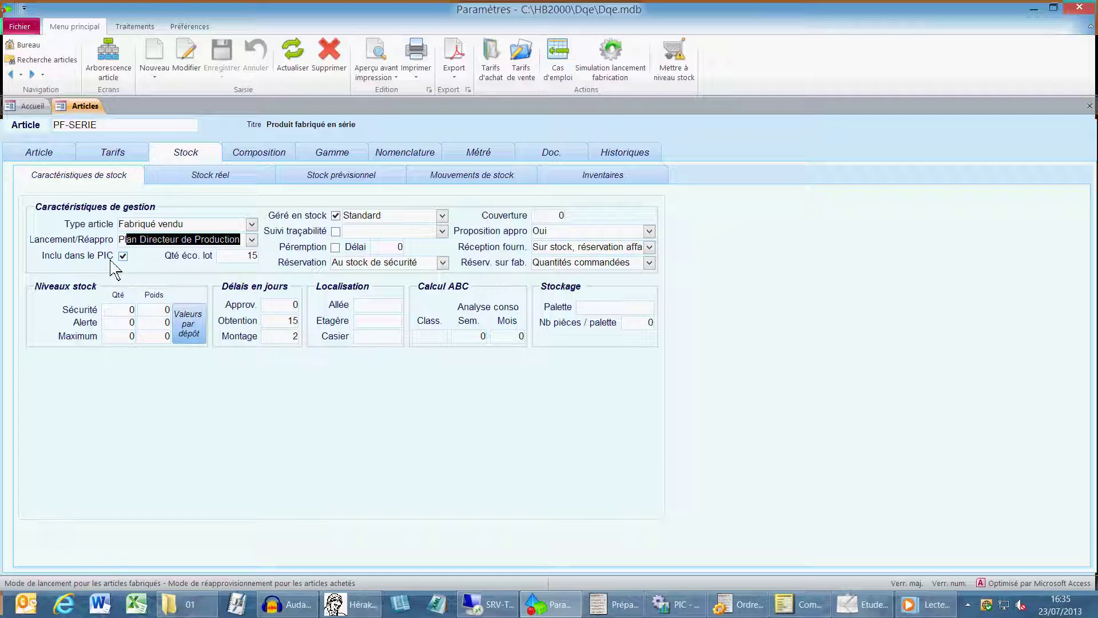
pyautogui.press('Tab')
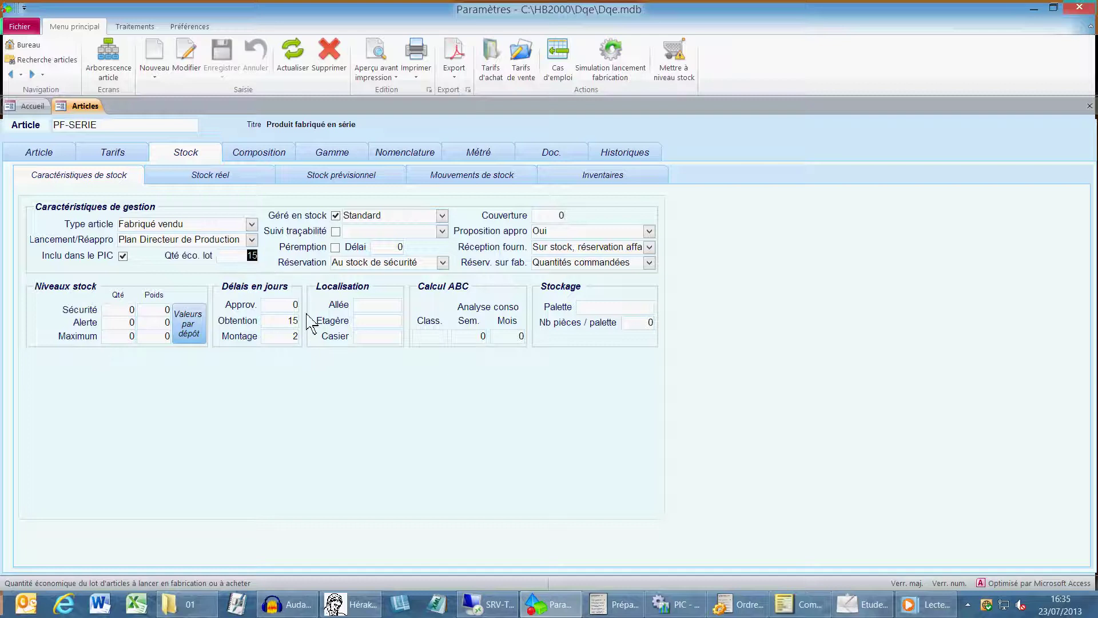
pyautogui.click(274, 319)
pyautogui.click(283, 336)
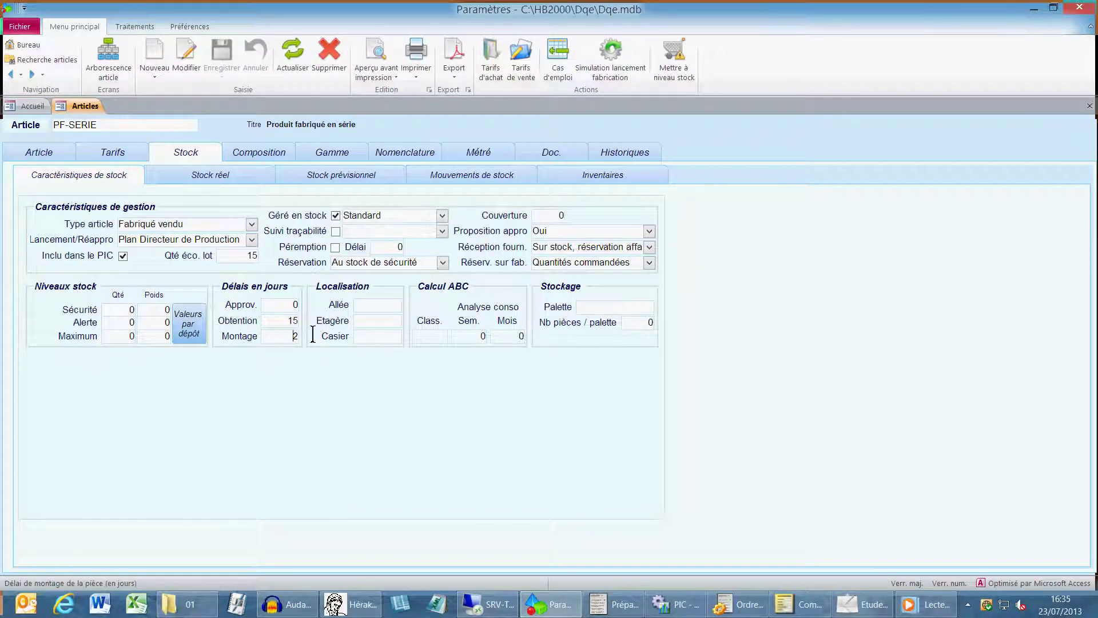
# Display PF-SERIE's article tree and check the replenishment mode and economic lot quantity of component AC00270 (IPE 200)
pyautogui.click(116, 79)
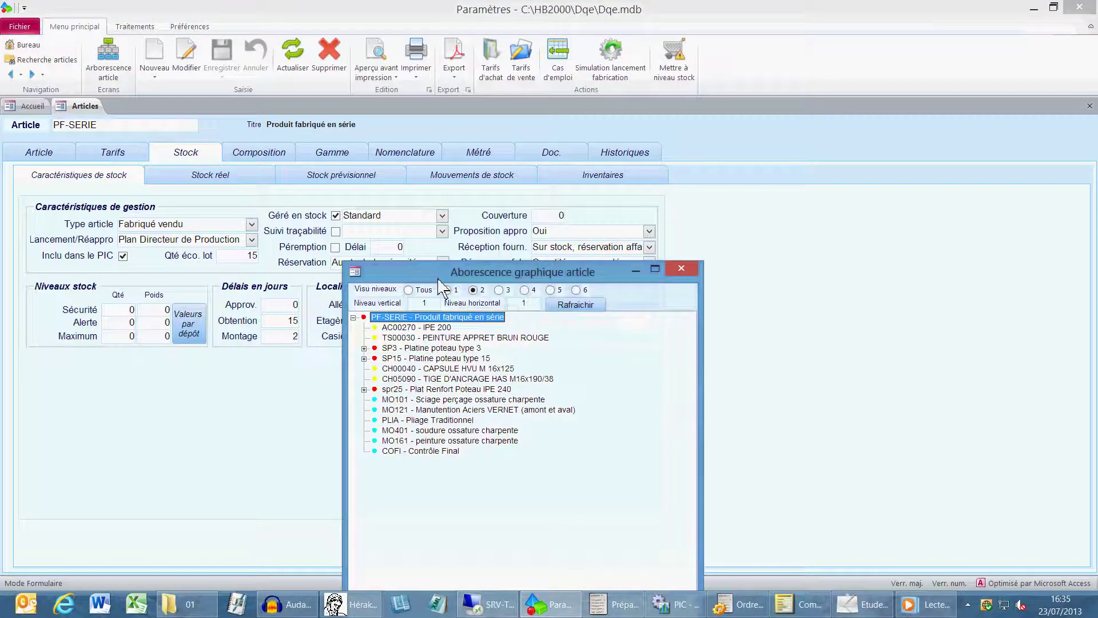
pyautogui.moveTo(441, 273); pyautogui.dragTo(491, 193)
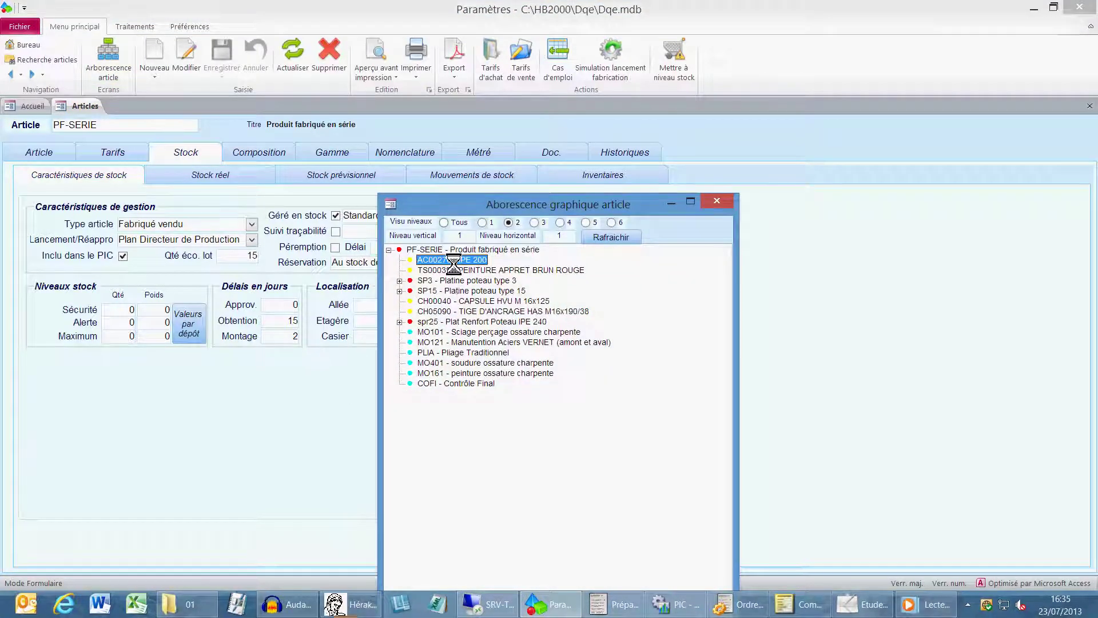
pyautogui.click(452, 260)
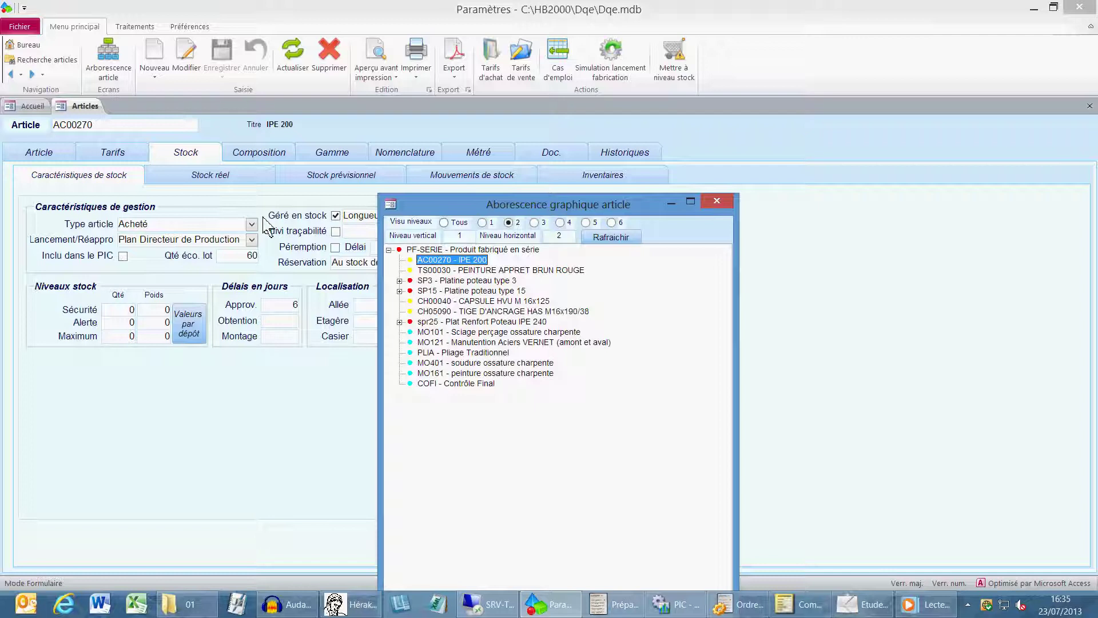
pyautogui.moveTo(146, 239); pyautogui.dragTo(258, 256)
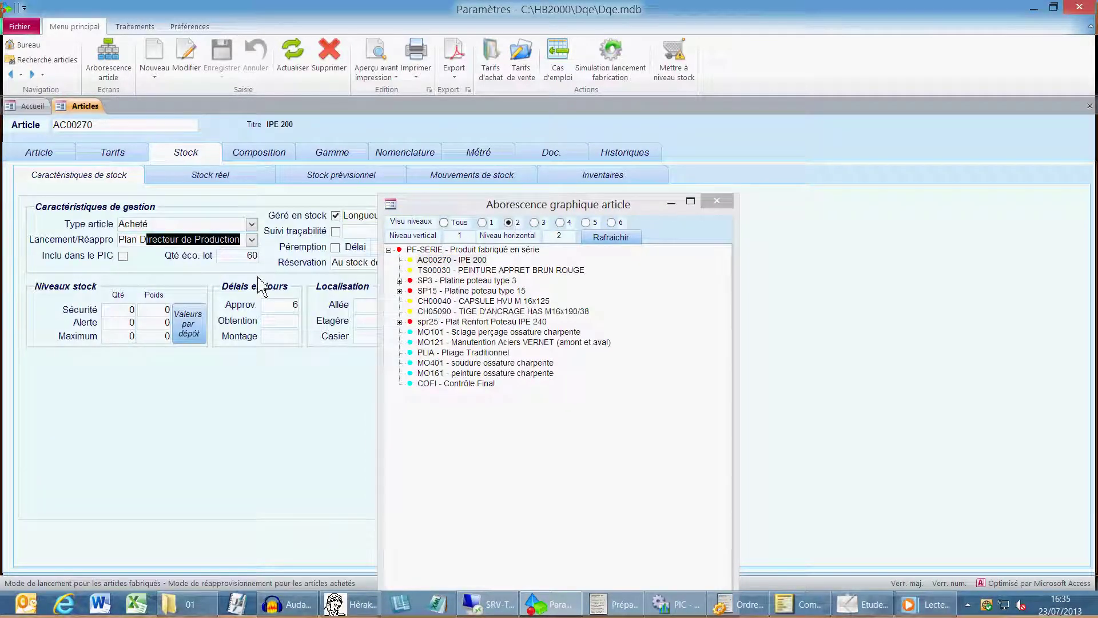
pyautogui.click(249, 255)
pyautogui.doubleClick(265, 257)
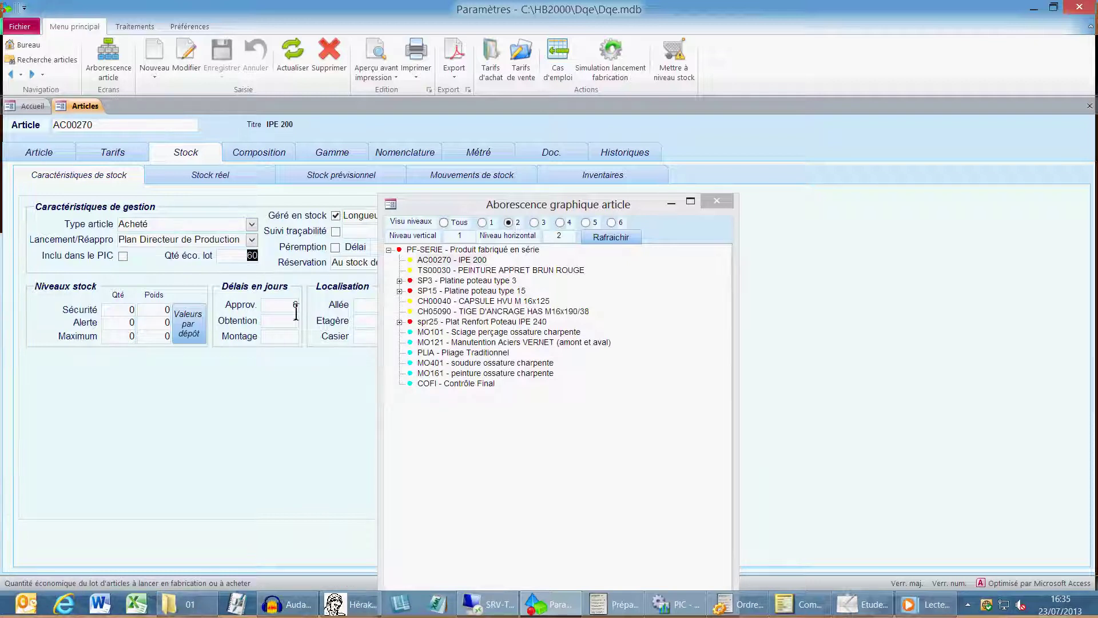
# Check the launch mode and economic lot quantity of the sub-assemblies SP3, SP15 and spr25 in the article tree
pyautogui.click(429, 281)
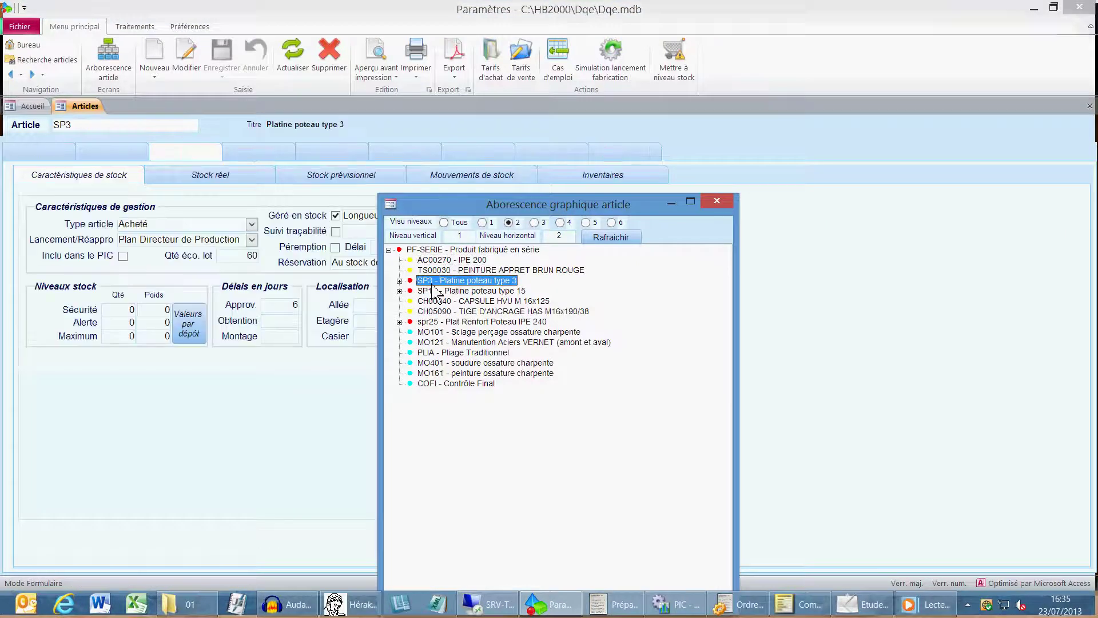
pyautogui.click(214, 245)
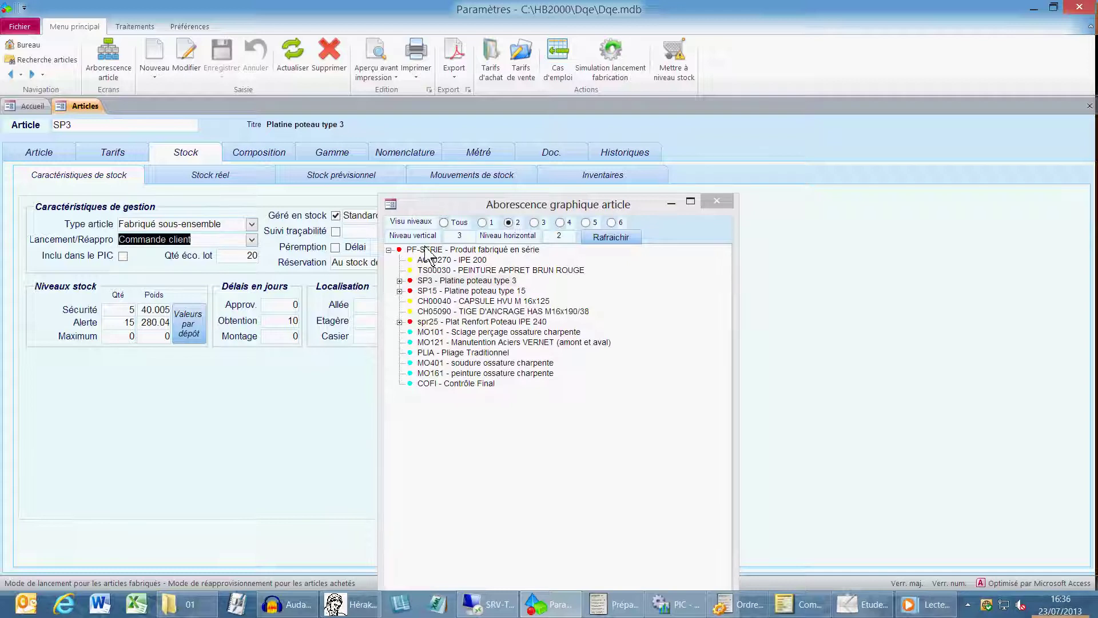
pyautogui.click(449, 280)
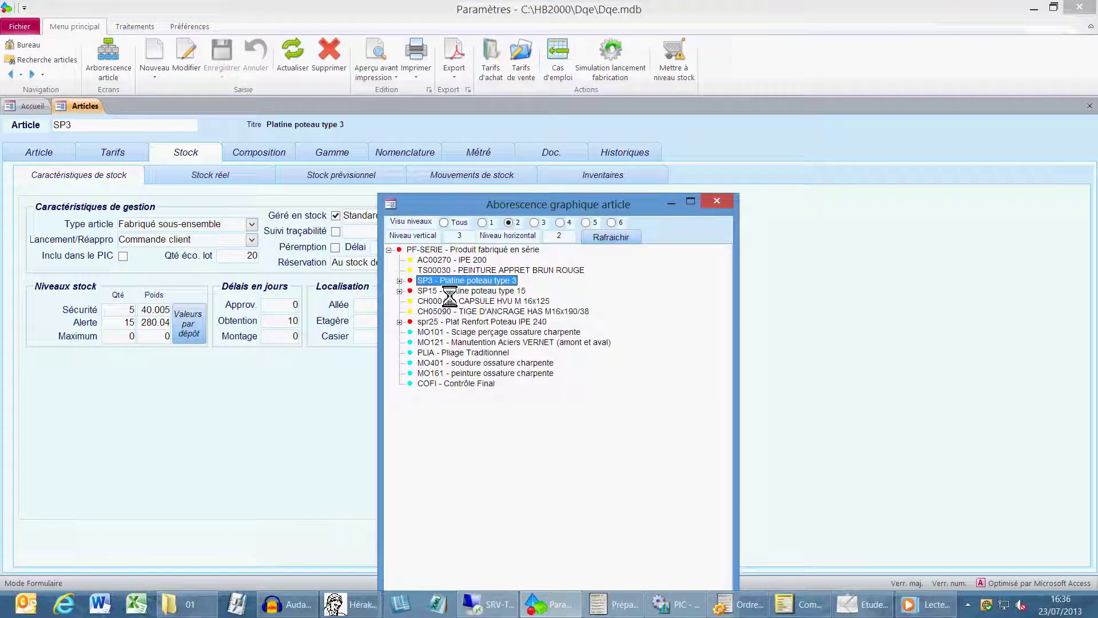
pyautogui.click(450, 291)
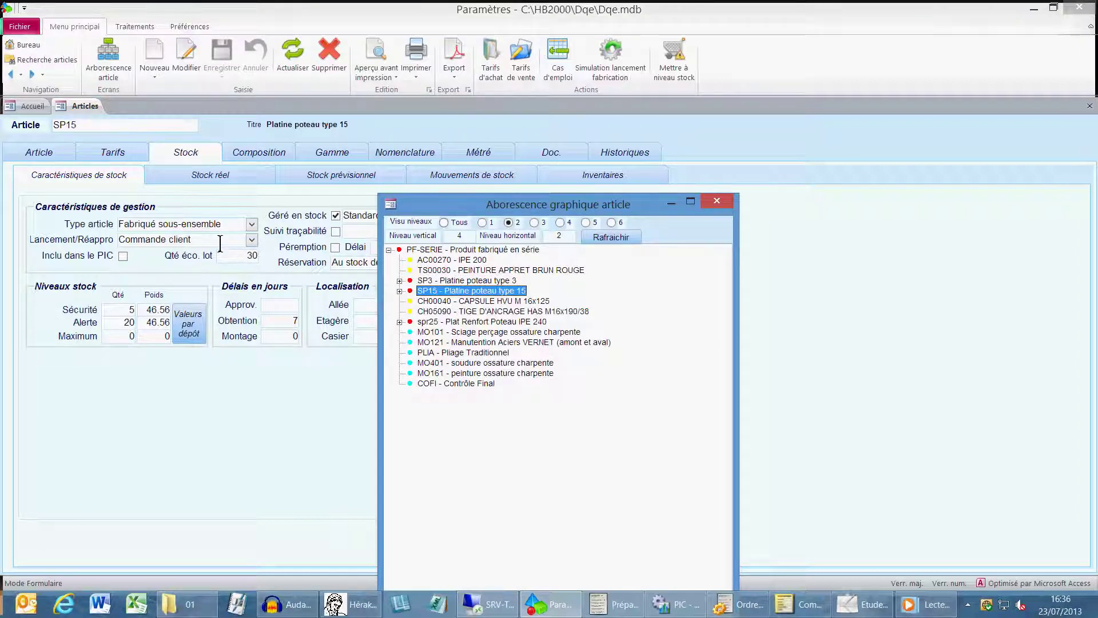
pyautogui.click(454, 322)
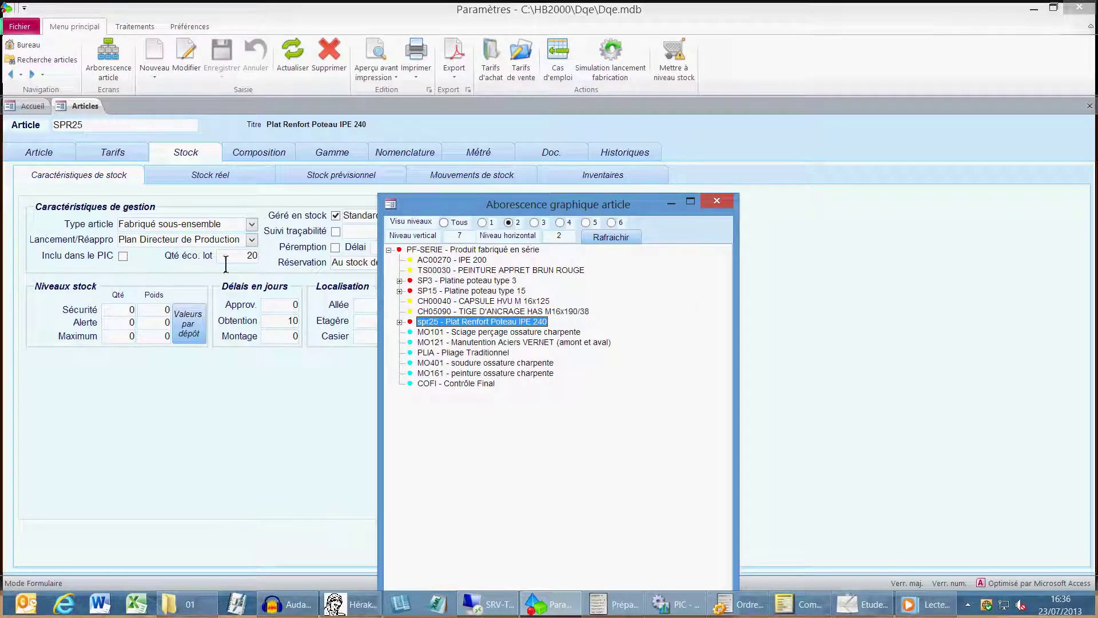
pyautogui.moveTo(139, 240); pyautogui.dragTo(240, 241)
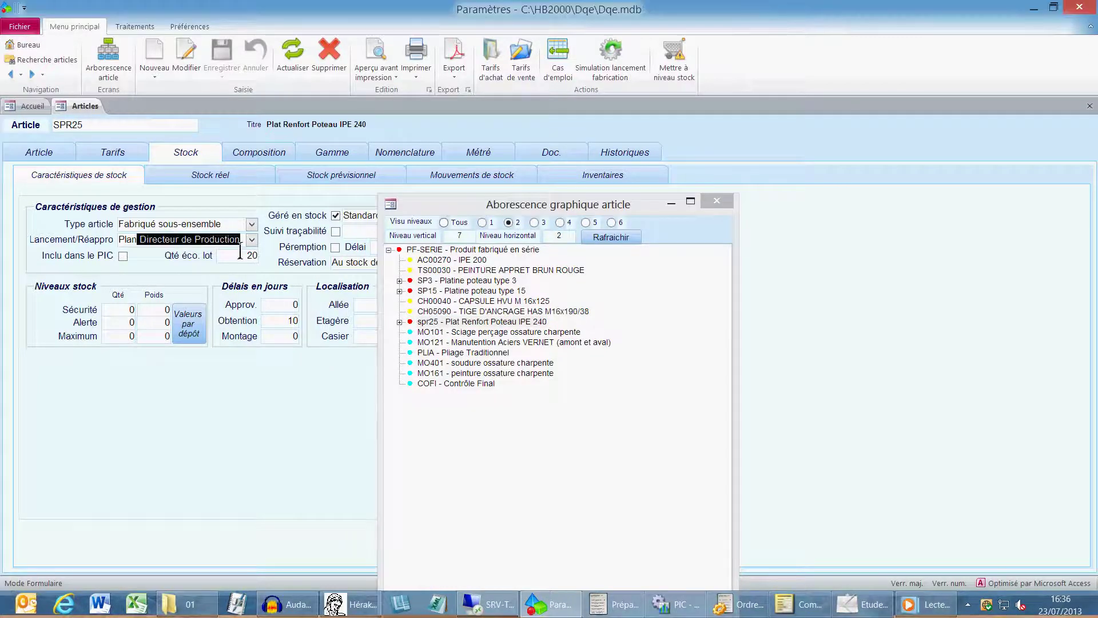
pyautogui.doubleClick(251, 256)
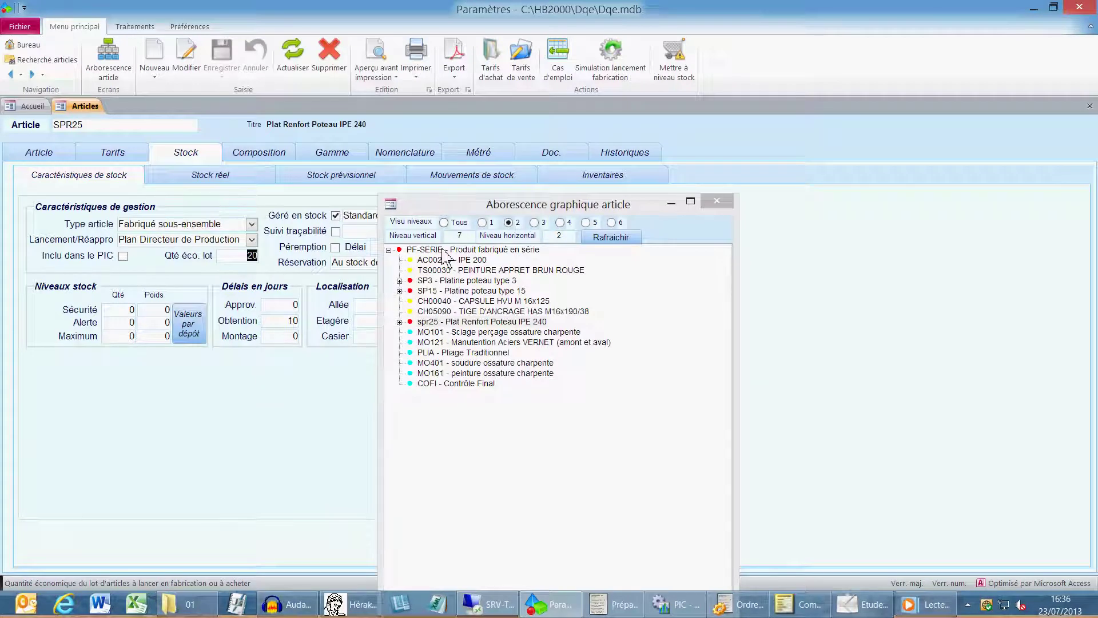
# Return to the parent article PF-SERIE and load the article PF-CMDE in its place
pyautogui.click(391, 250)
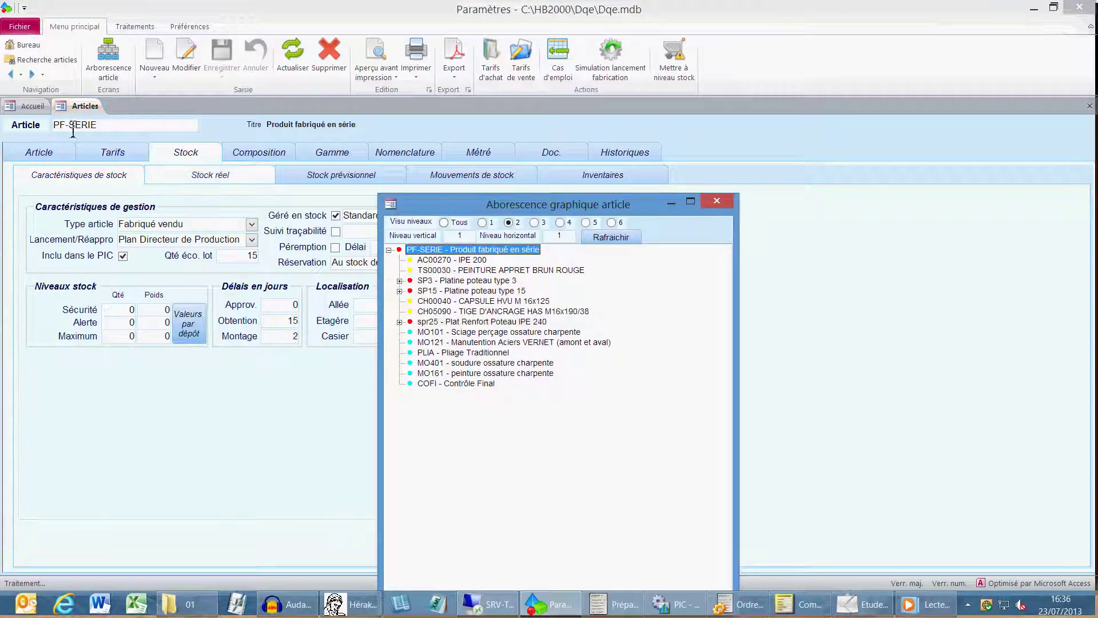
pyautogui.moveTo(70, 125); pyautogui.dragTo(133, 137)
pyautogui.write('C')
pyautogui.press('Return')
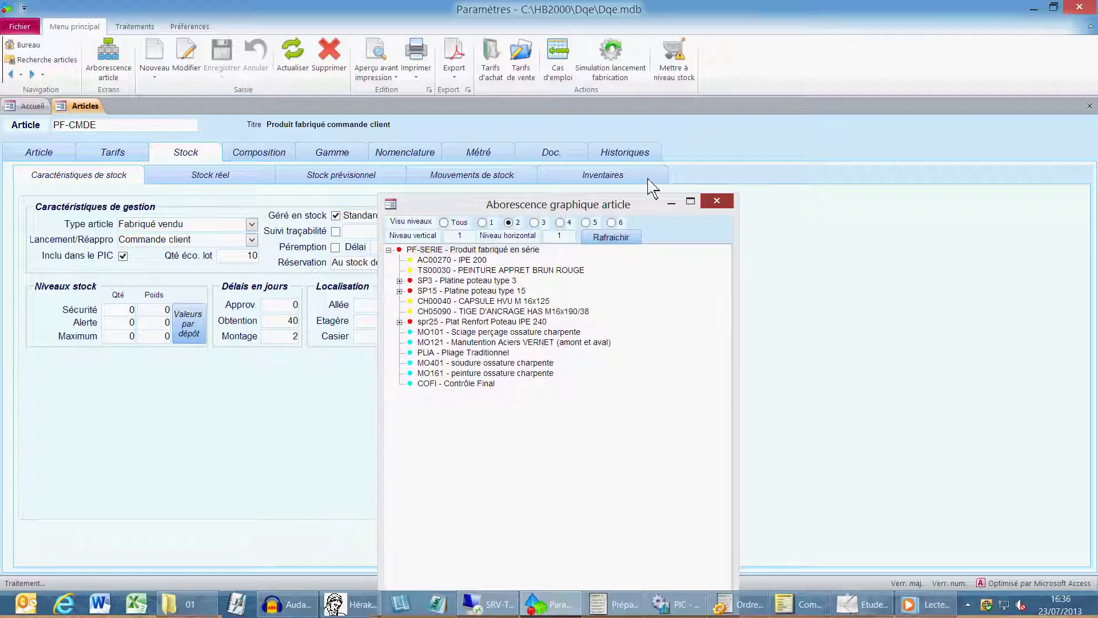
# Display PF-CMDE's article tree, check the replenishment modes of AC00280 (IPE 220) and spr25, and close the tree
pyautogui.click(108, 58)
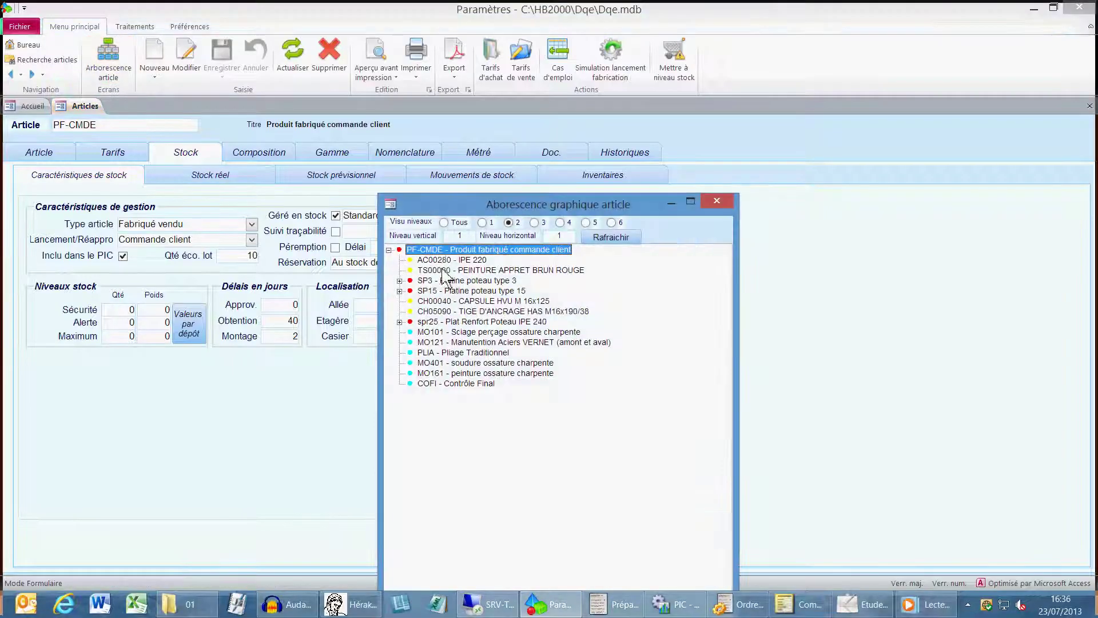
pyautogui.click(449, 260)
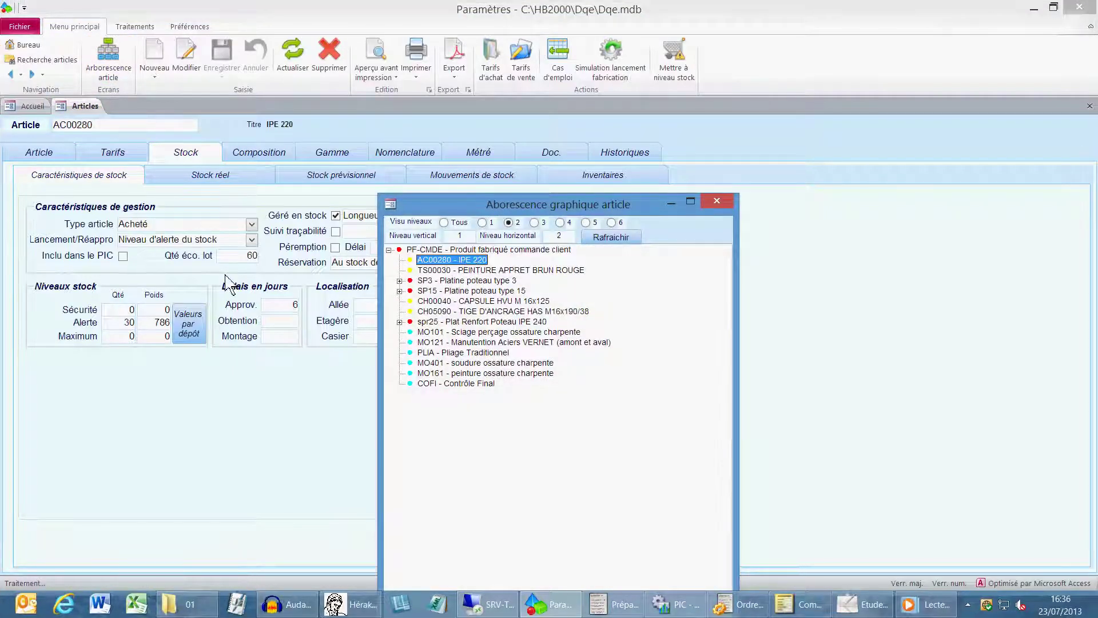
pyautogui.click(221, 240)
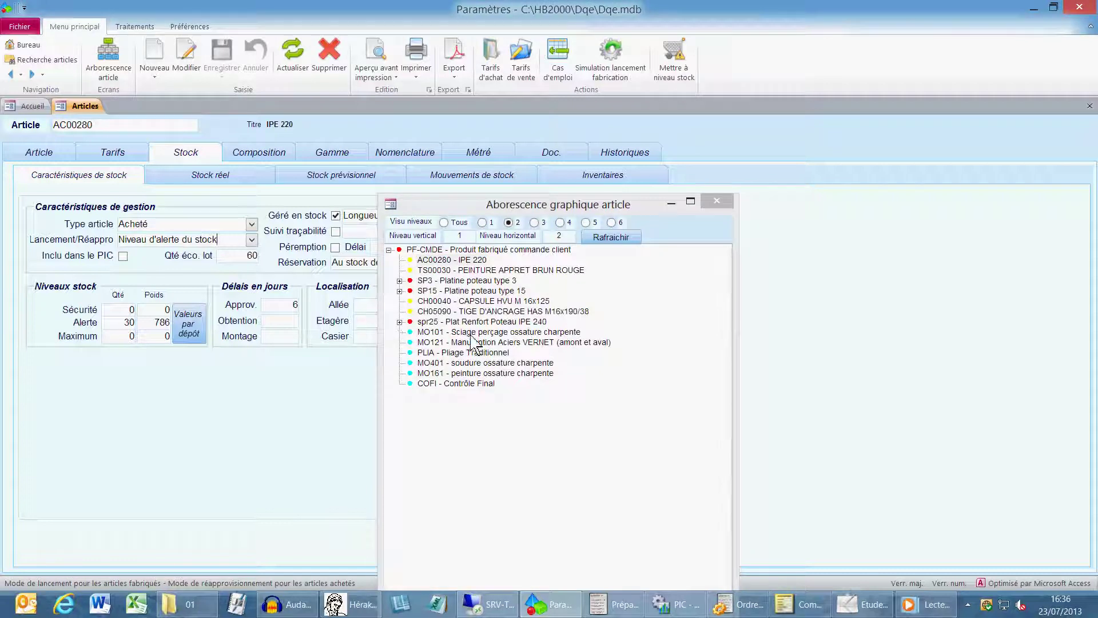
pyautogui.click(426, 321)
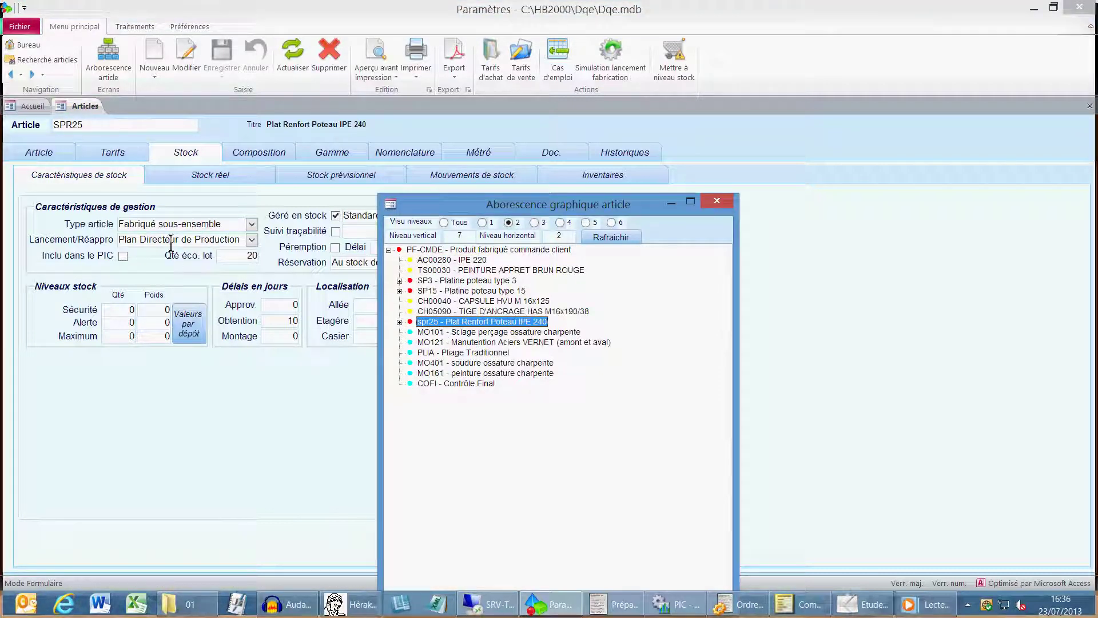
pyautogui.click(717, 200)
# Switch to the Plan Industriel et Commercial and go through the order and forecast rows of PF-CMDE and PF-SERIE
pyautogui.click(676, 604)
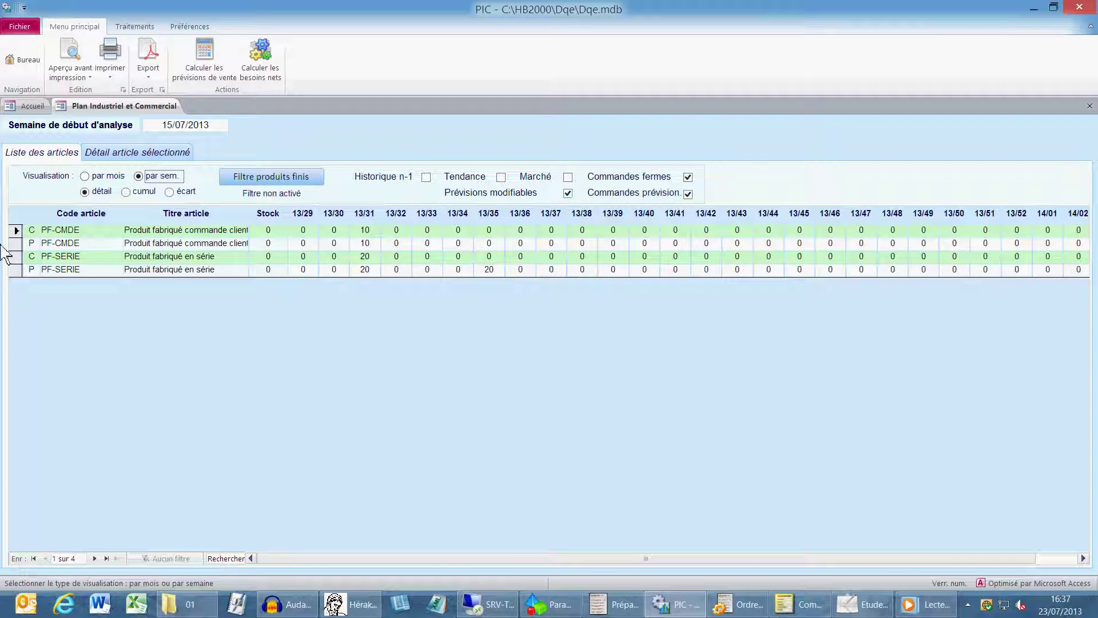
pyautogui.click(16, 231)
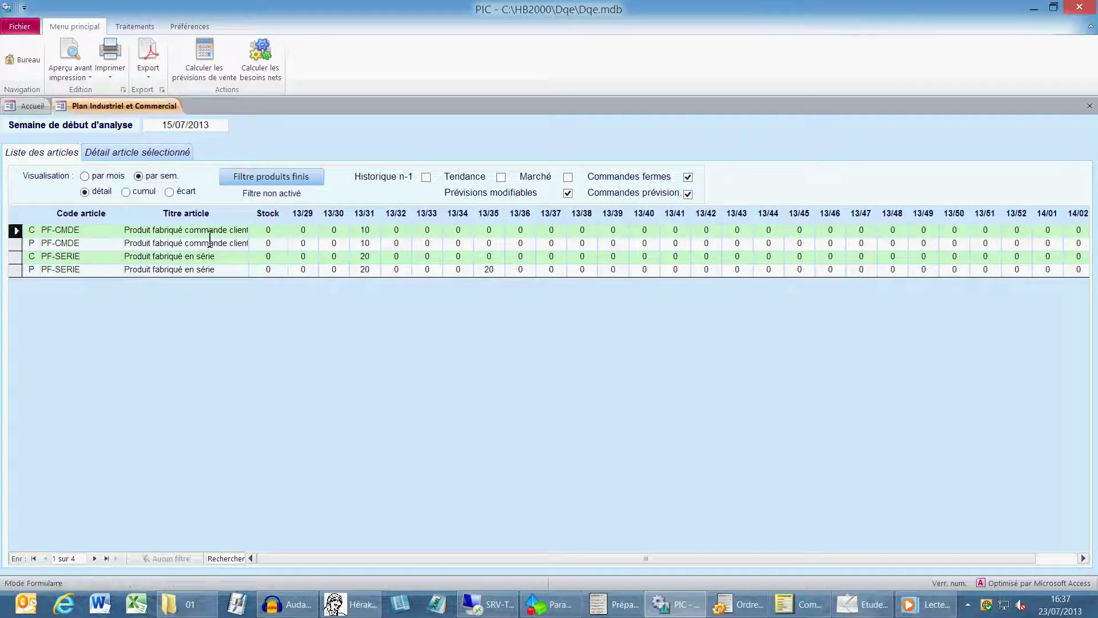
pyautogui.click(16, 243)
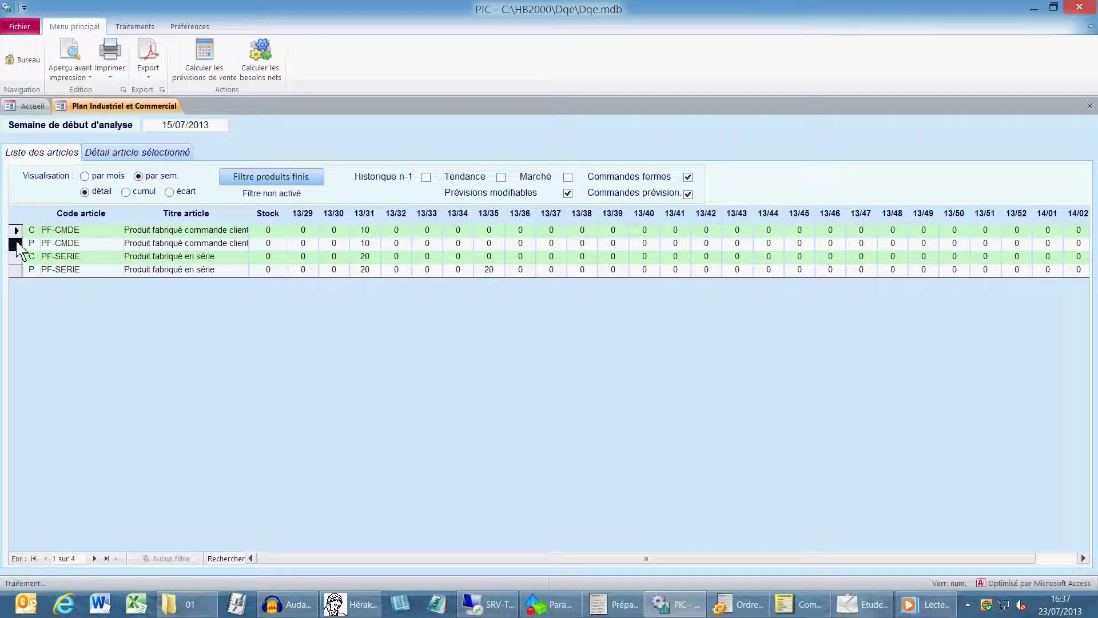
pyautogui.click(16, 257)
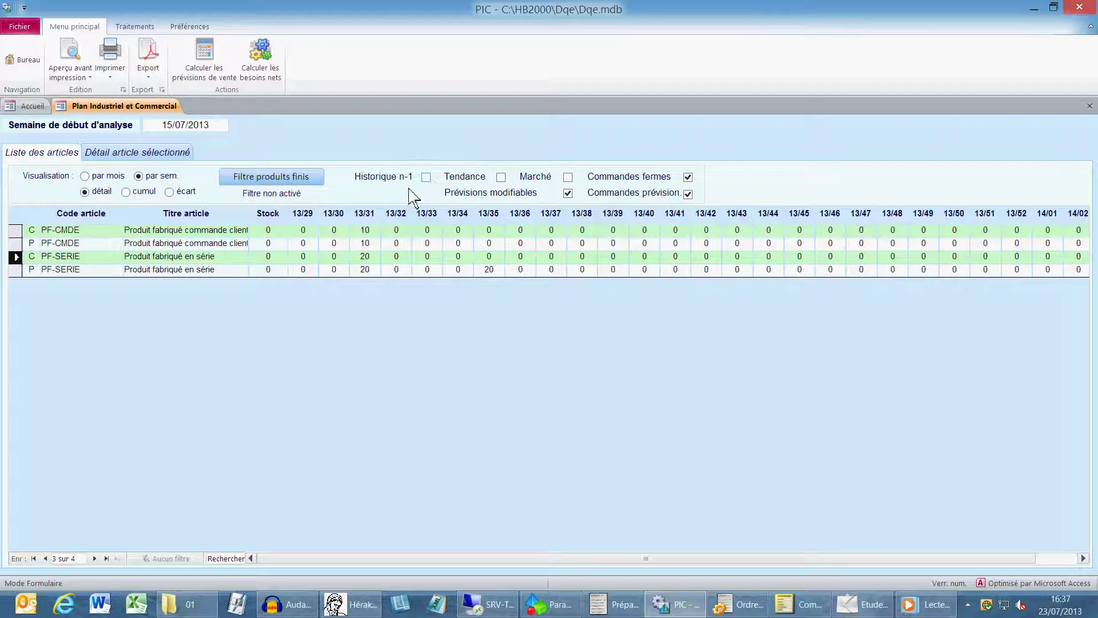
# View PF-CMDE's detail with its firm and forecast customer orders, and return to the article list
pyautogui.click(353, 231)
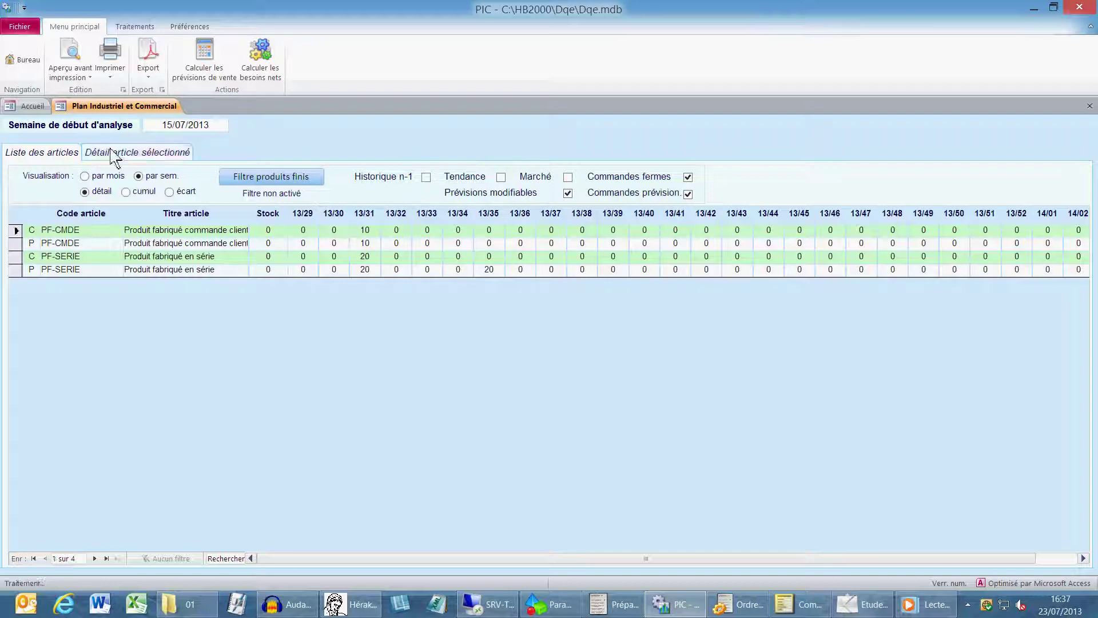
pyautogui.click(115, 153)
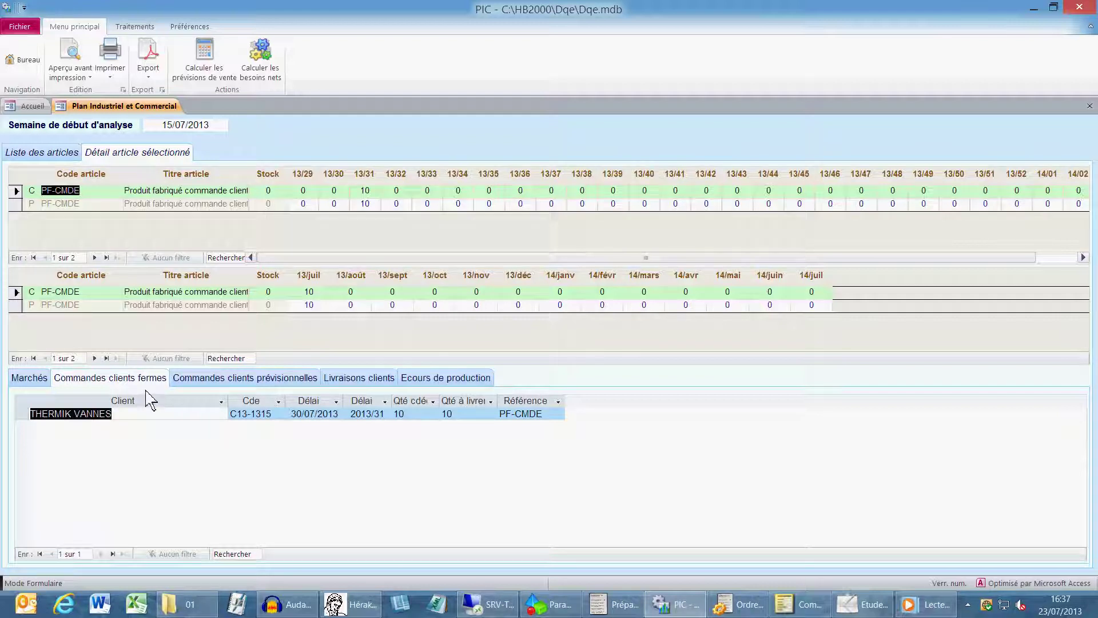
pyautogui.click(214, 379)
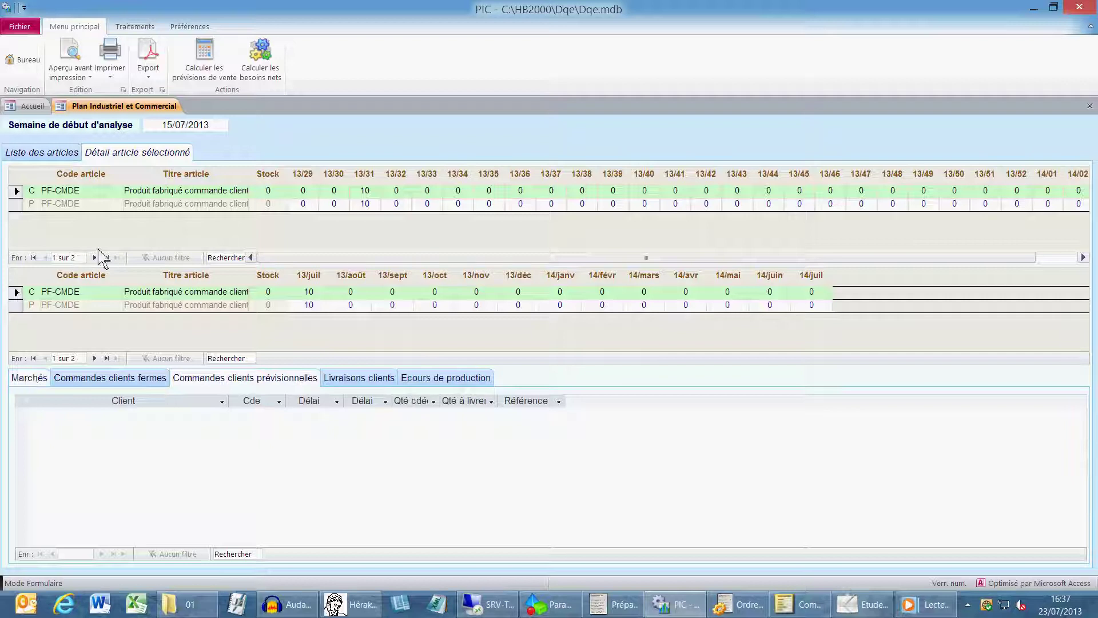
pyautogui.click(42, 152)
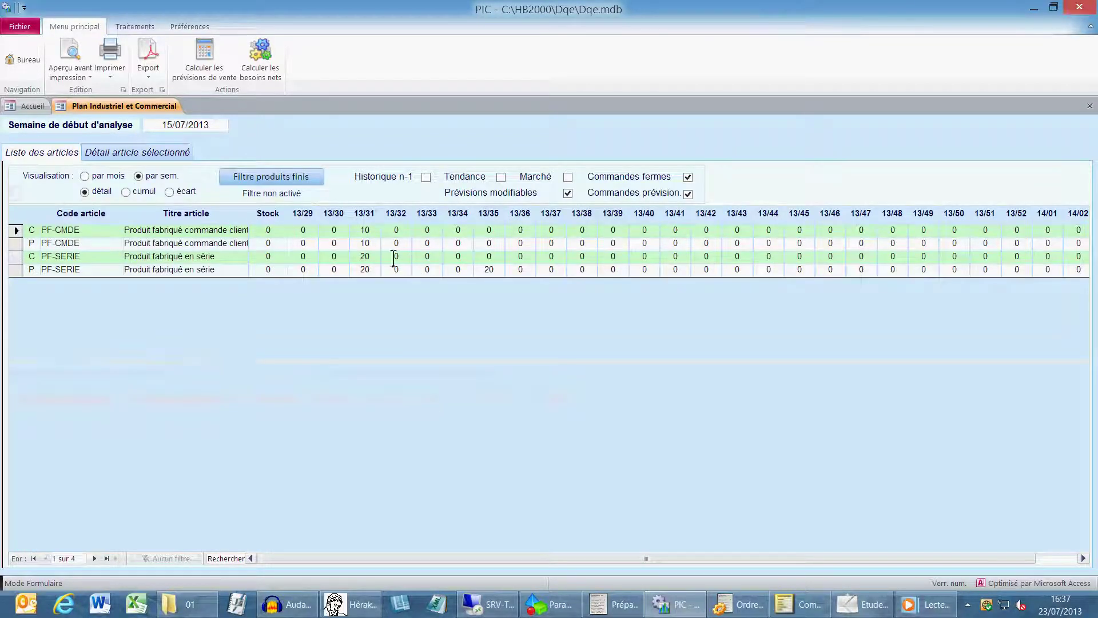
# Examine the weekly forecast quantities of PF-CMDE and PF-SERIE for week 13/31 and PF-SERIE's forecasts from week 13/35 onward
pyautogui.doubleClick(367, 245)
pyautogui.press('Down')
pyautogui.press('Down')
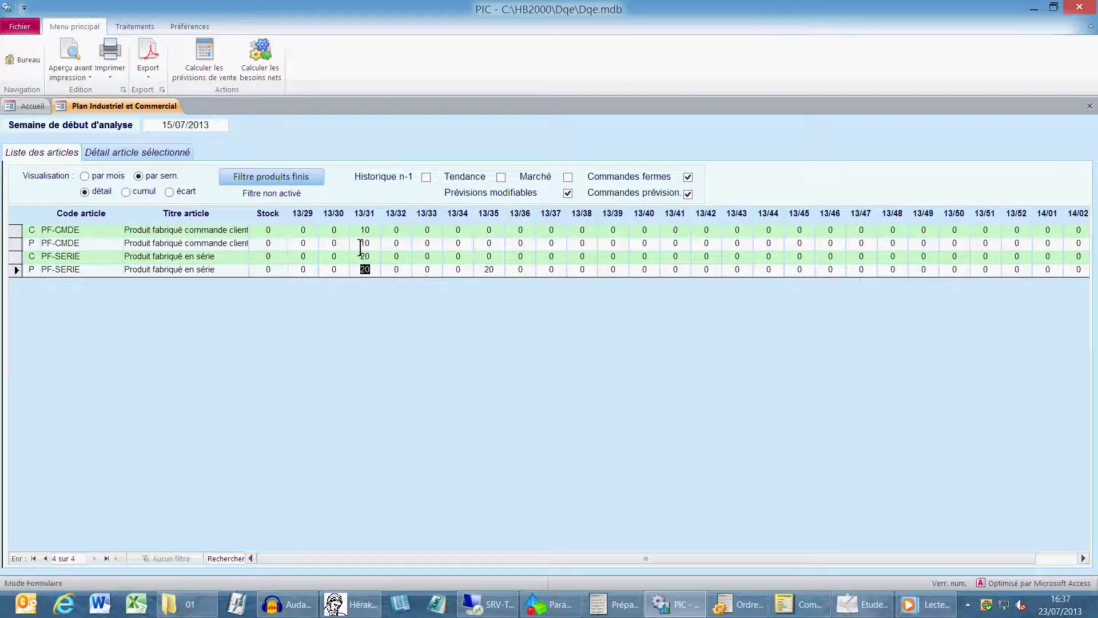
pyautogui.press('Up')
pyautogui.press('Up')
pyautogui.click(688, 193)
pyautogui.click(688, 194)
pyautogui.click(490, 274)
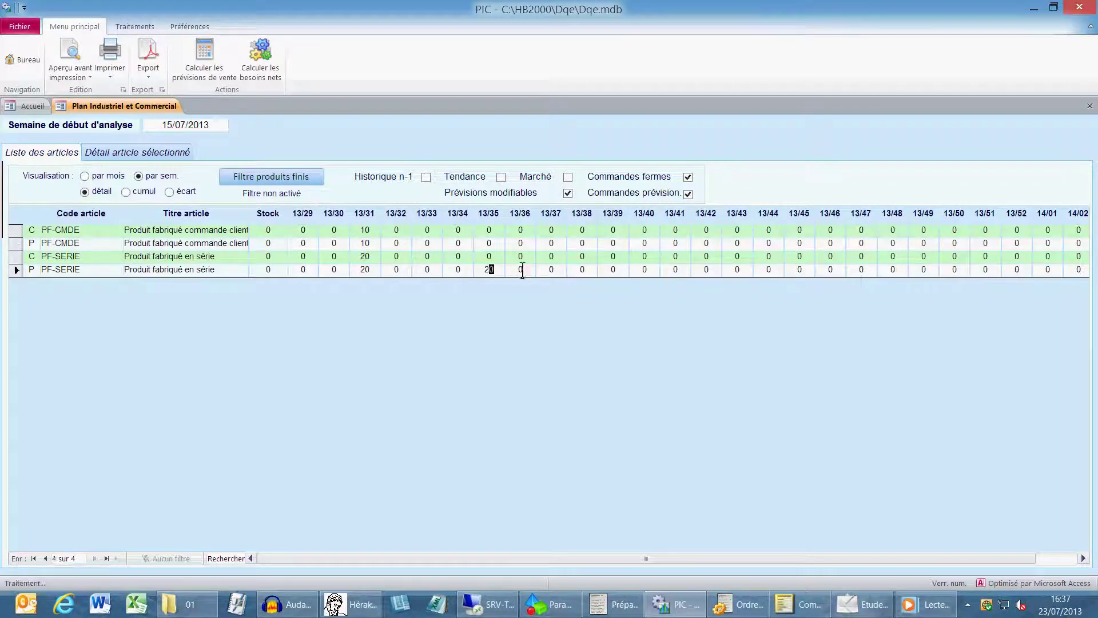
pyautogui.click(678, 271)
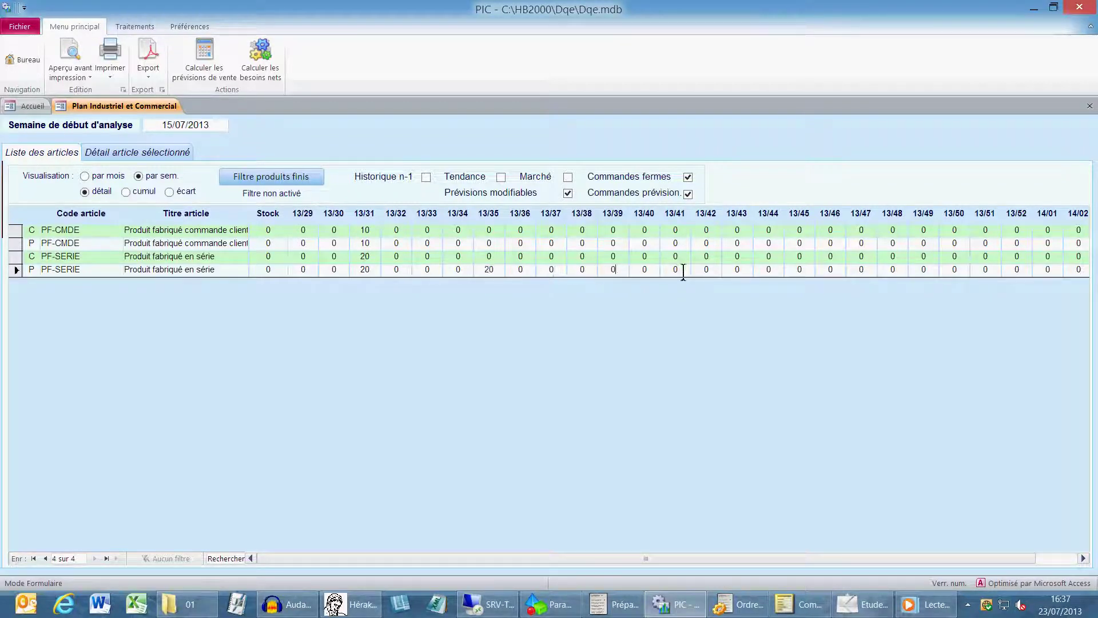
# Run the net requirements calculation for the Plan Industriel et Commercial and close its dialogs
pyautogui.click(262, 67)
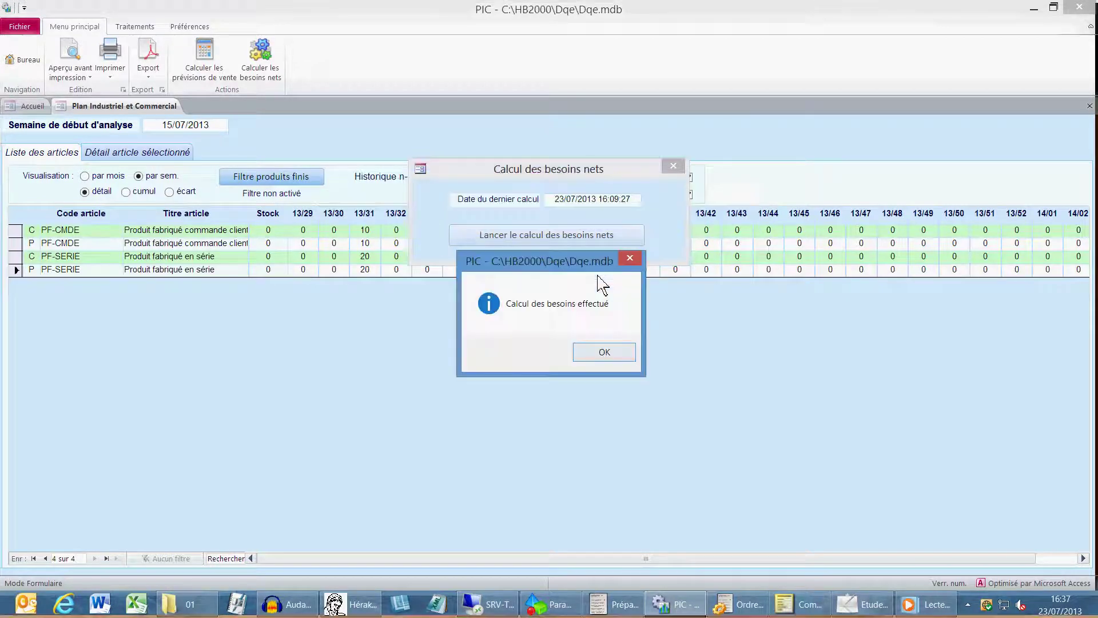
pyautogui.click(617, 355)
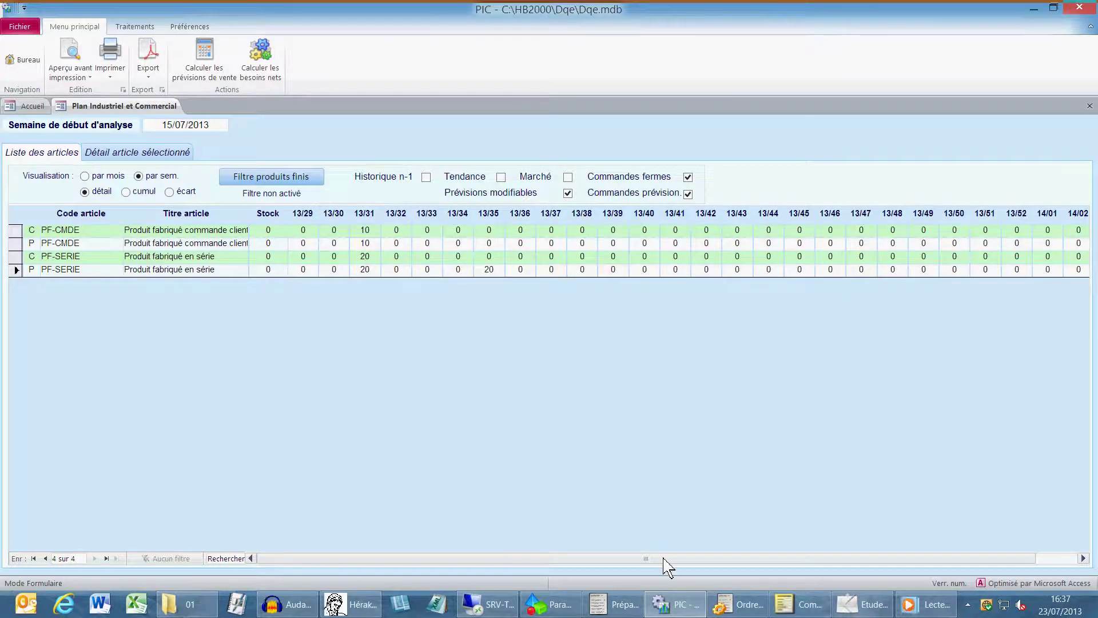
# Switch to Ordres de fabrication, check the available requirement origins, and highlight the CBN proposals for PF-SERIE and spr25
pyautogui.click(742, 605)
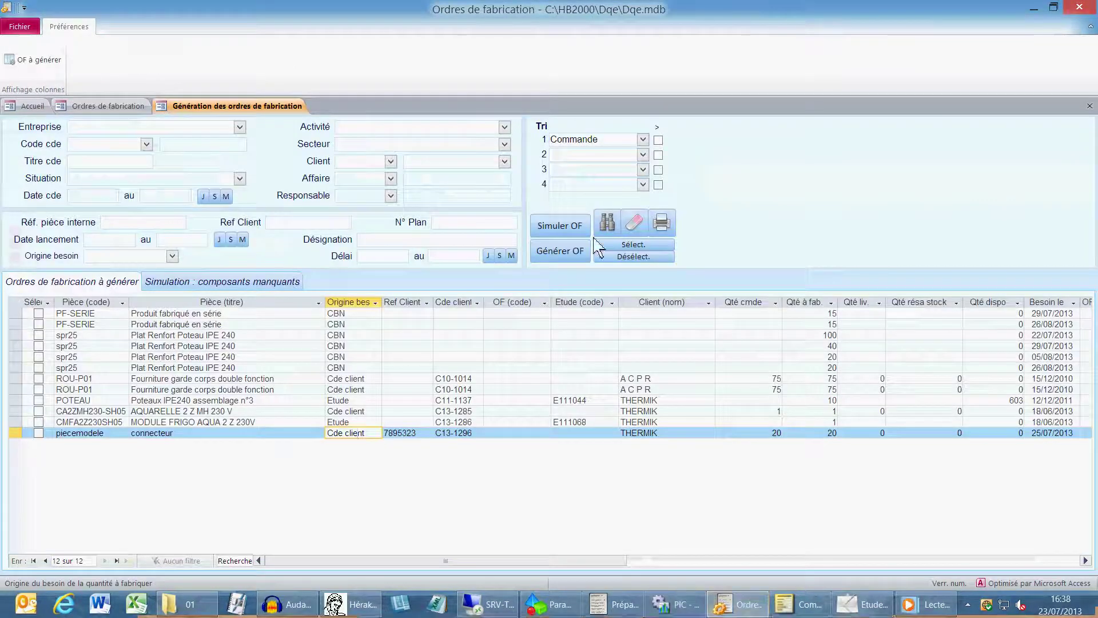
pyautogui.click(173, 257)
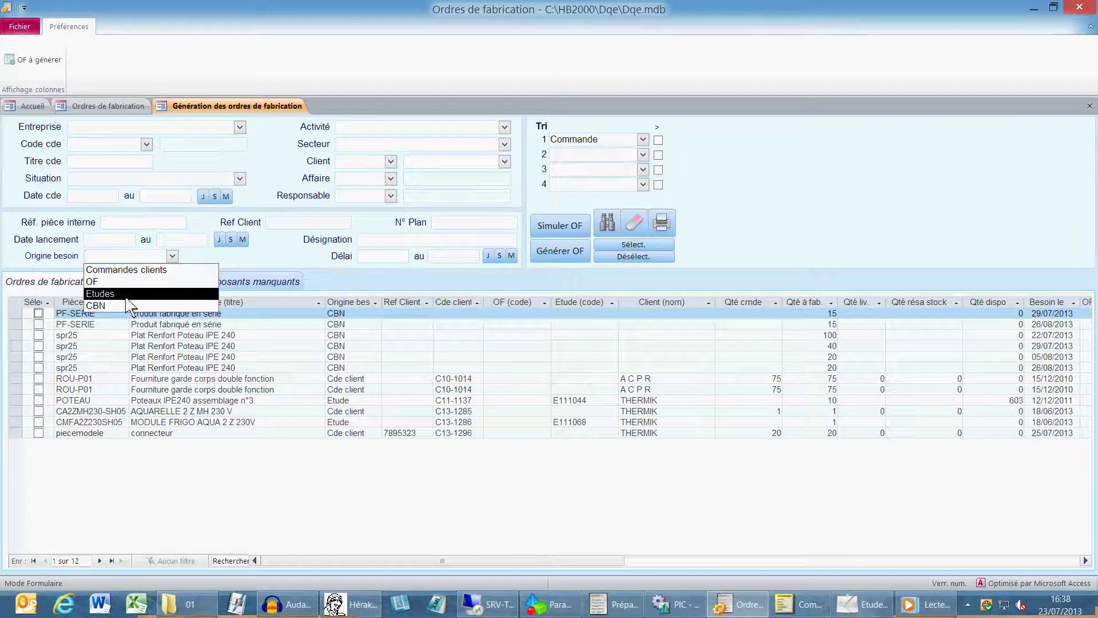
pyautogui.click(241, 339)
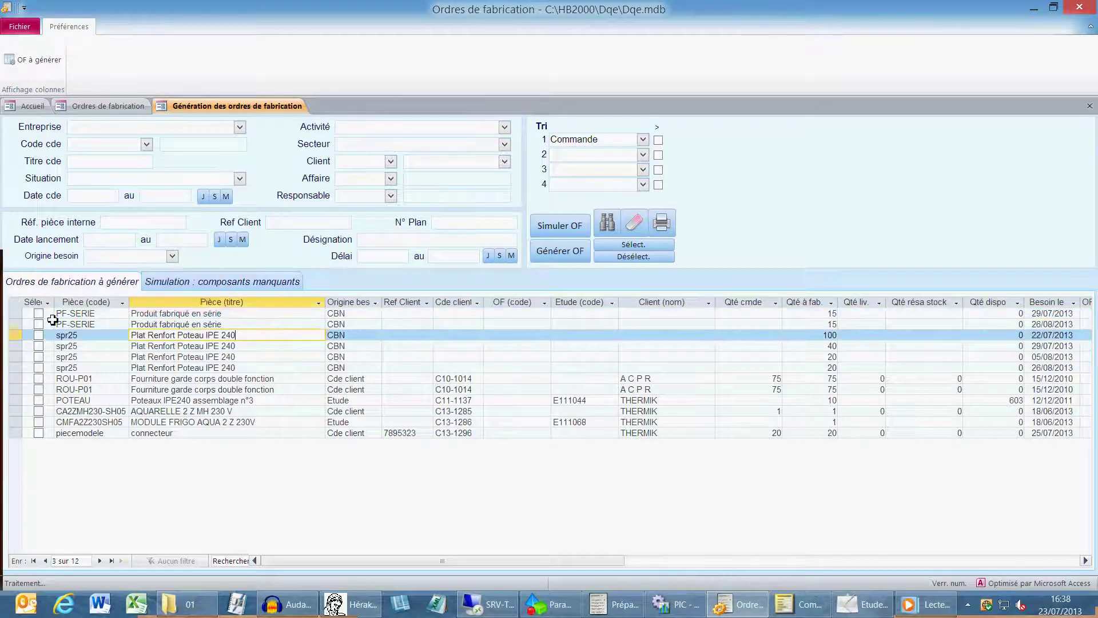
pyautogui.moveTo(27, 346)
pyautogui.mouseDown()
pyautogui.moveTo(27, 379)
pyautogui.moveTo(27, 367)
pyautogui.mouseUp()
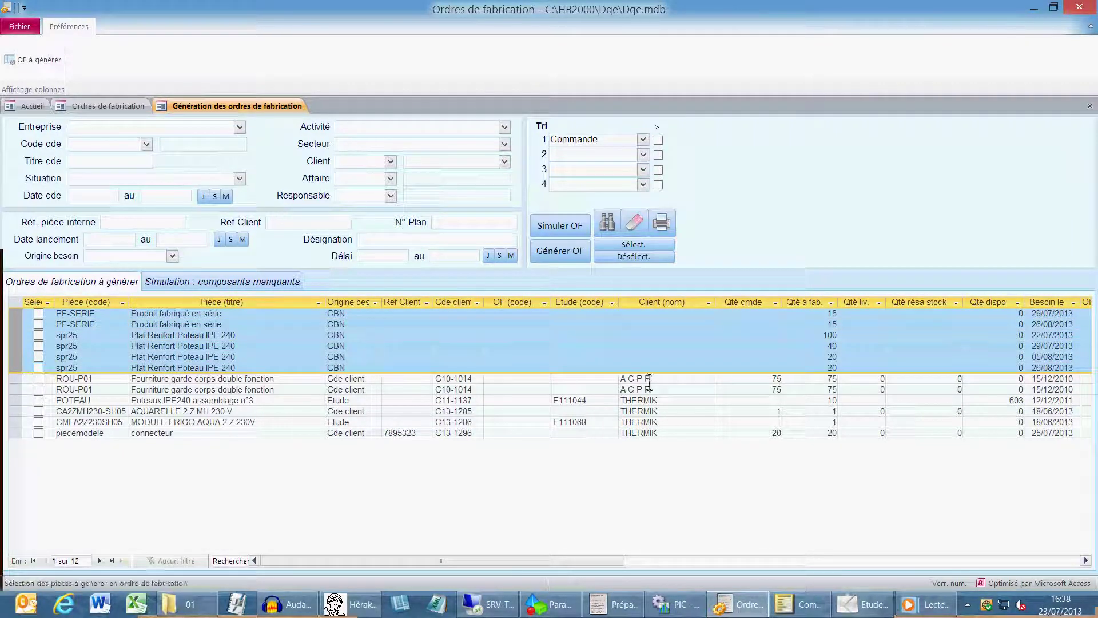
# Examine the quantities to manufacture on the two PF-SERIE lines and go through the spr25 lines
pyautogui.click(372, 317)
pyautogui.click(818, 314)
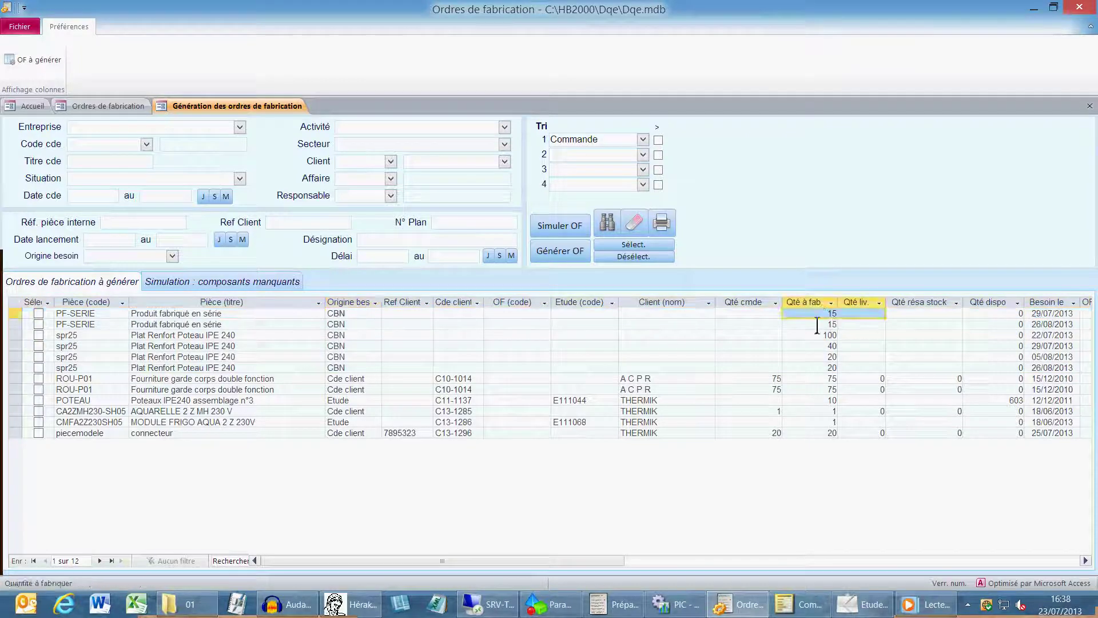
pyautogui.click(818, 324)
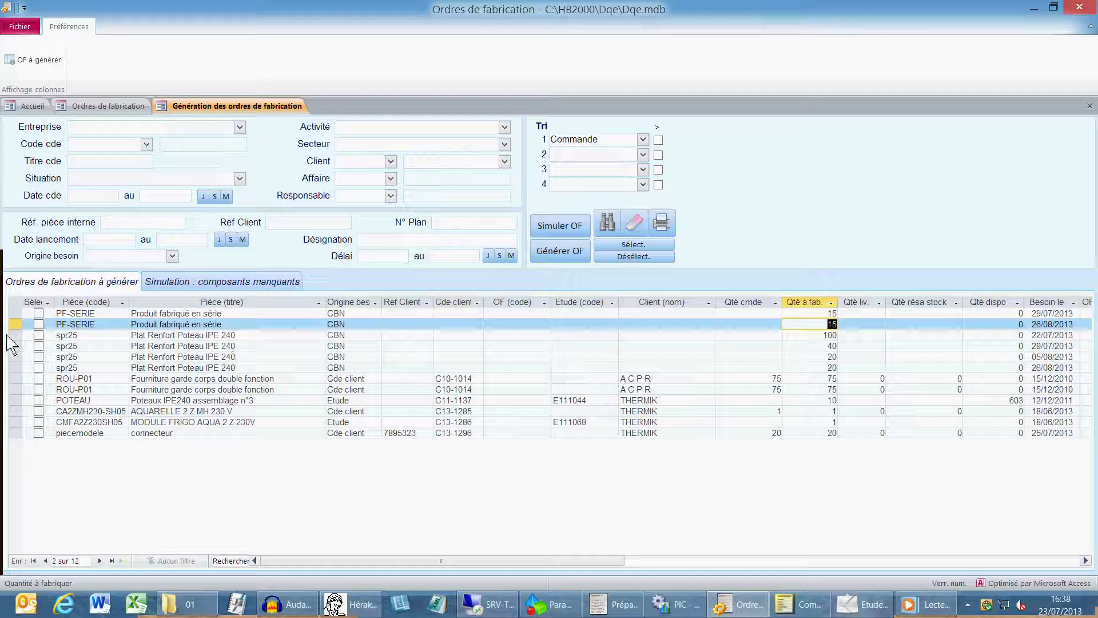
pyautogui.moveTo(13, 335); pyautogui.dragTo(17, 378)
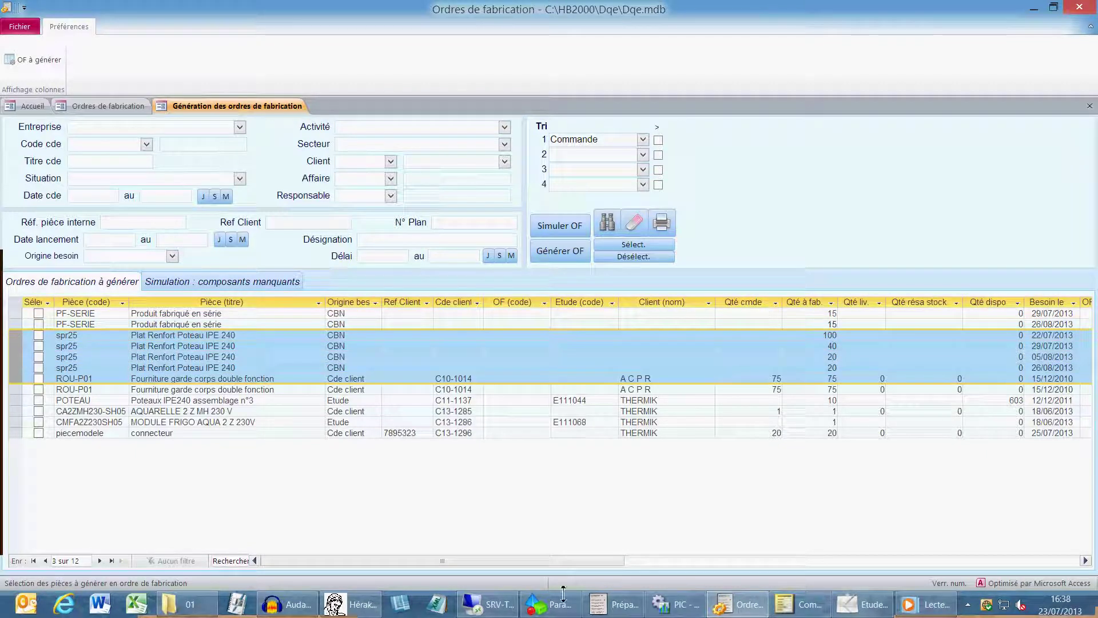
# Switch to Hérakles to view the CBN net requirements to manufacture, open PF-SERIE's article record, and return to the list
pyautogui.click(346, 604)
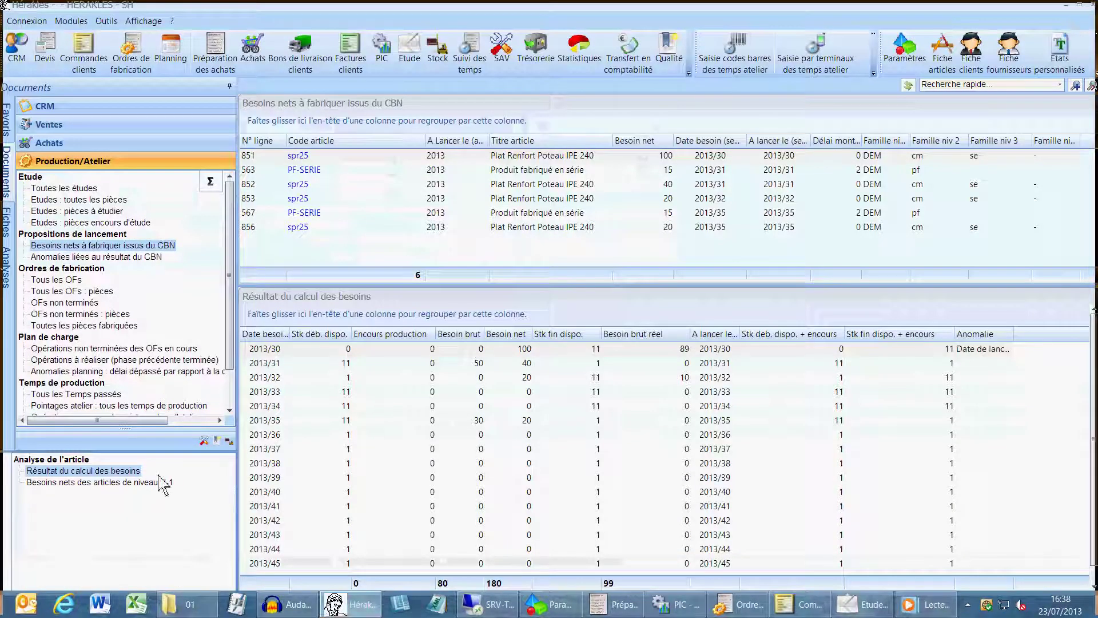
pyautogui.click(113, 281)
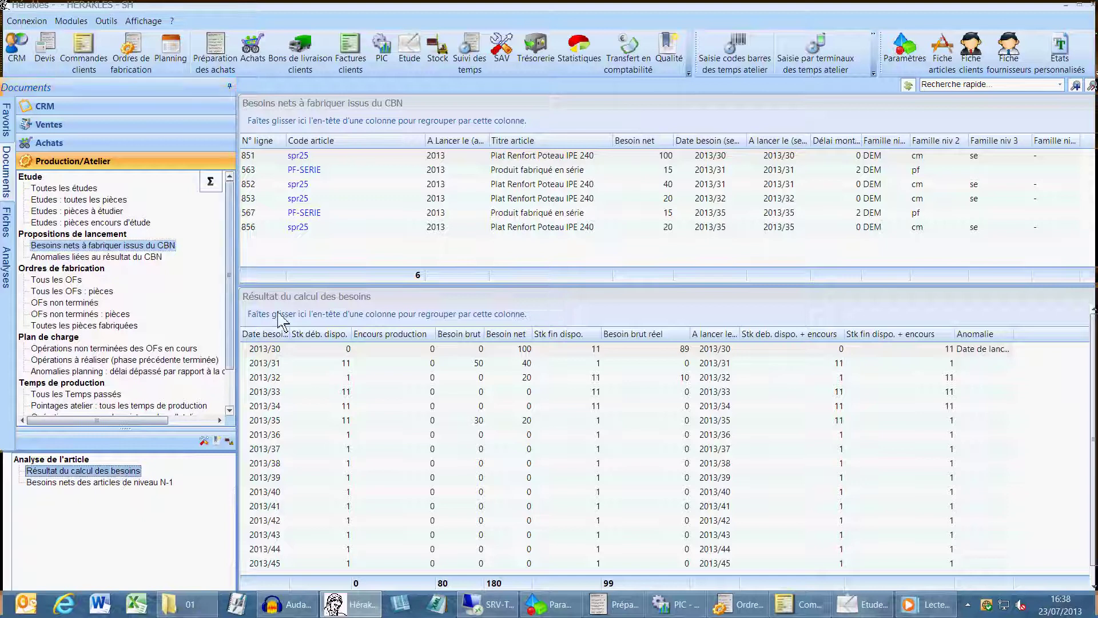
pyautogui.click(319, 170)
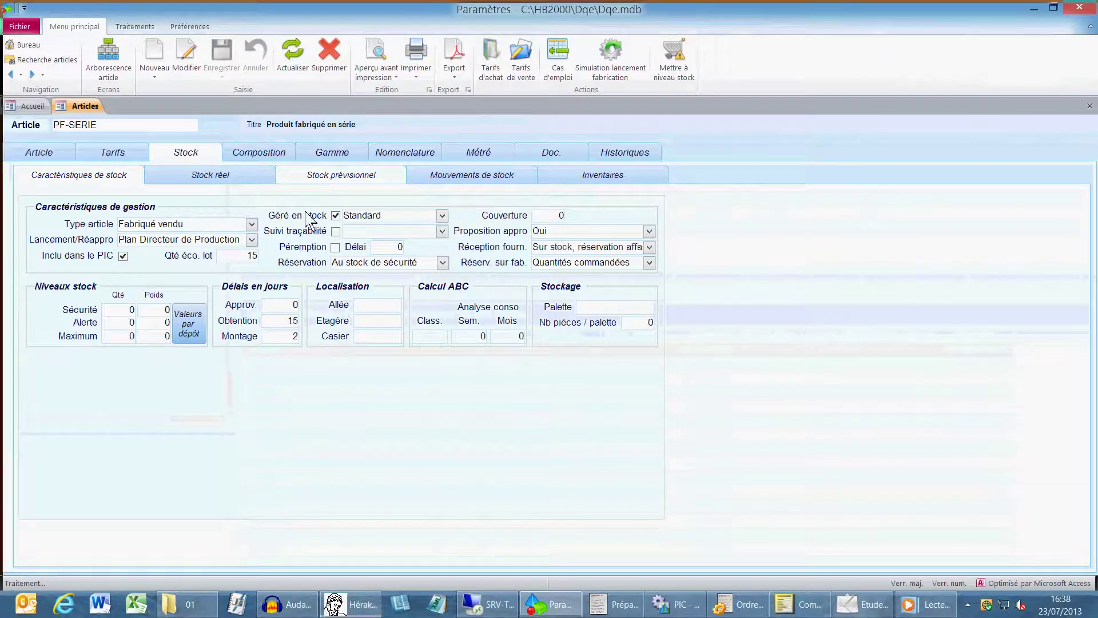
pyautogui.click(354, 603)
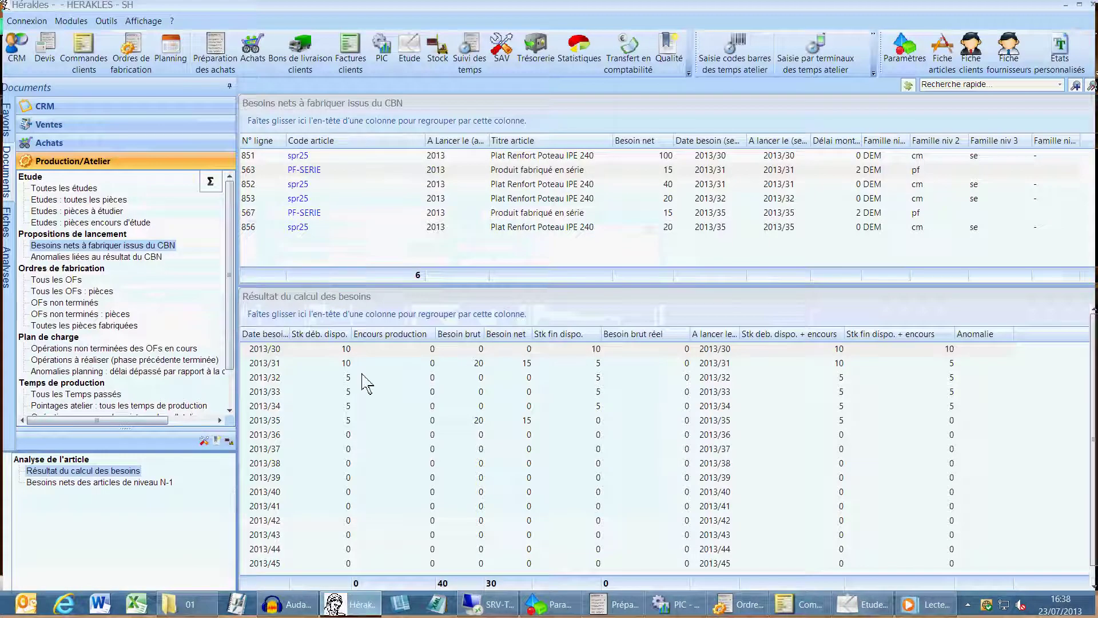
# Review PF-SERIE's weekly requirements calculation, sorting it by gross requirement and back by requirement date
pyautogui.click(359, 170)
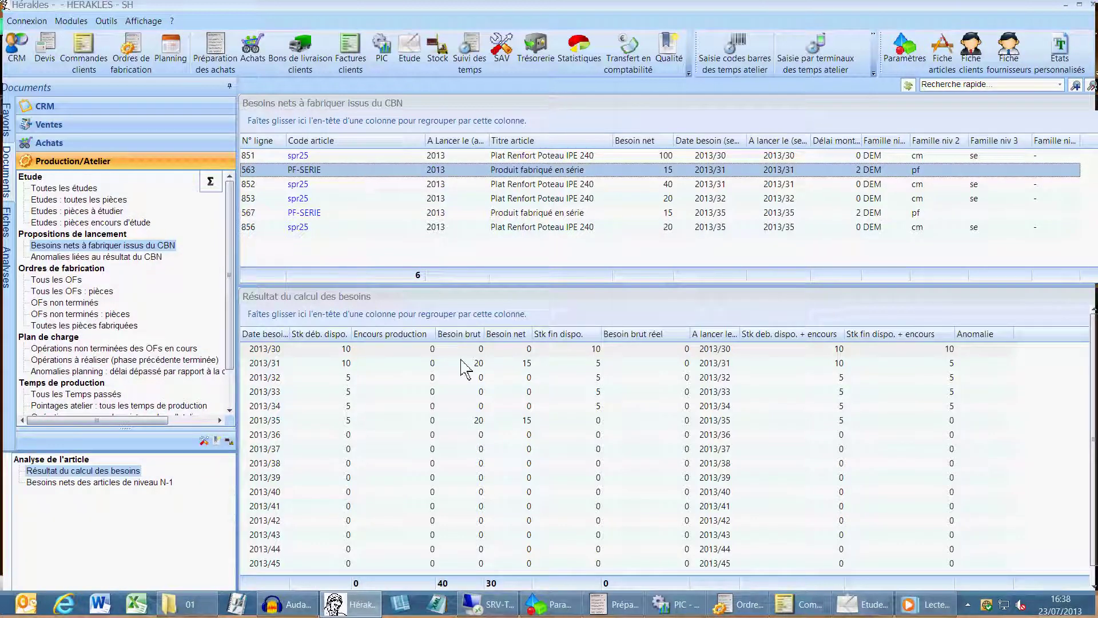
pyautogui.click(466, 335)
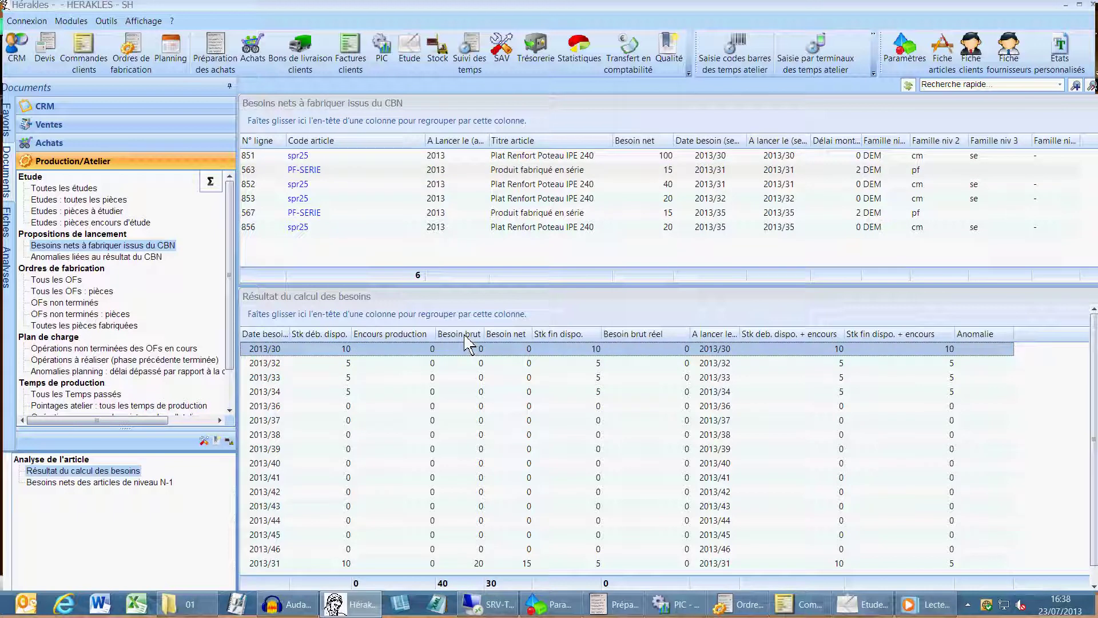
pyautogui.click(281, 338)
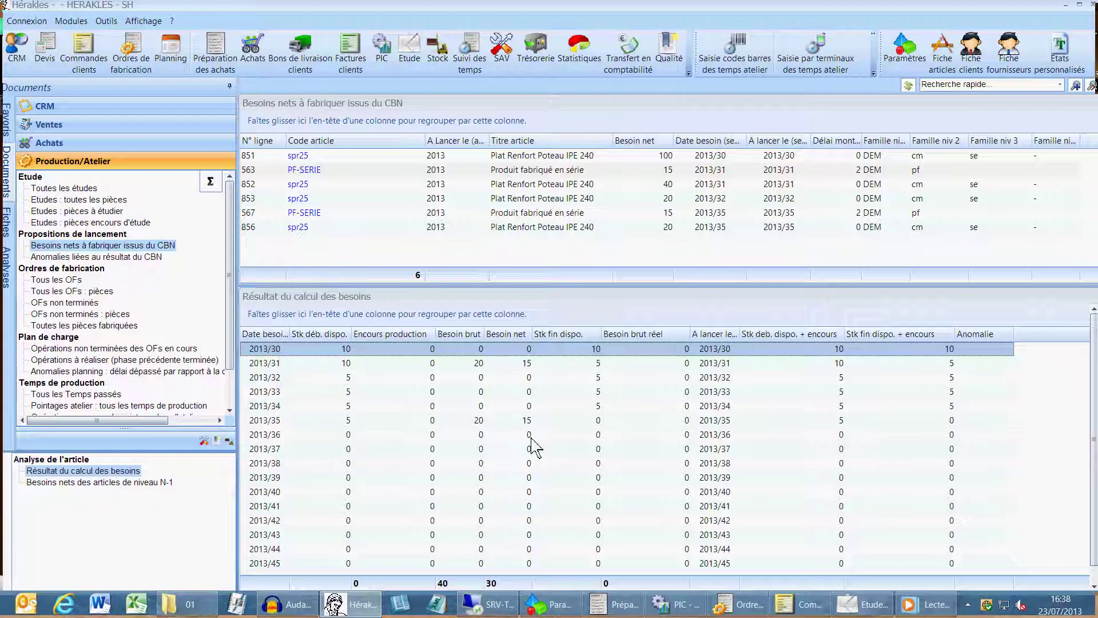
# View spr25's requirements calculation result and the net requirements of its level N-1 articles
pyautogui.click(383, 159)
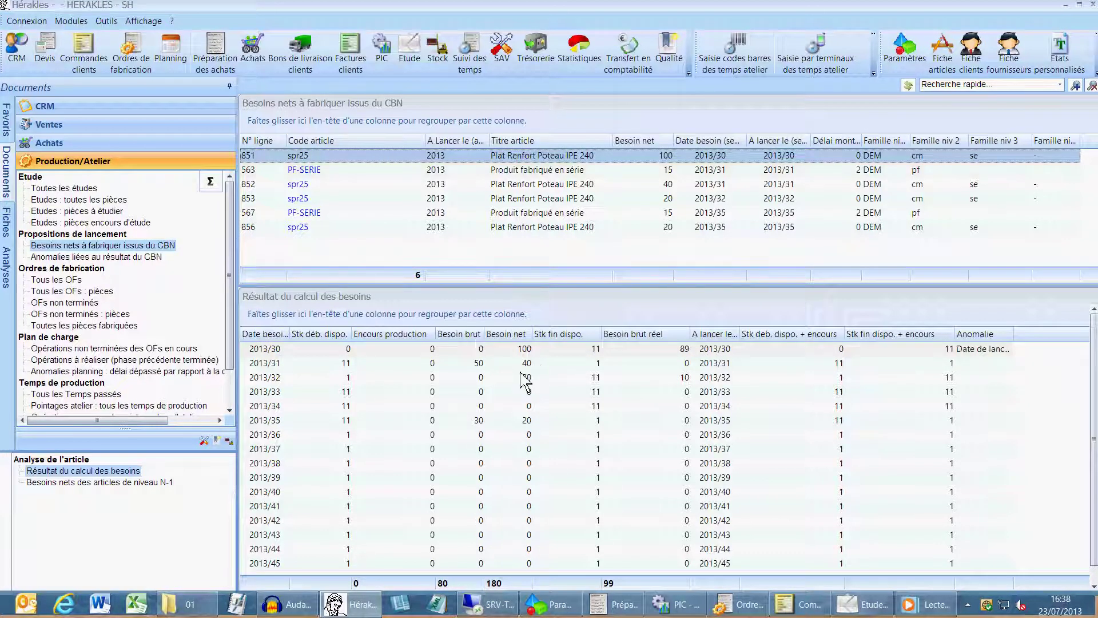
pyautogui.click(151, 482)
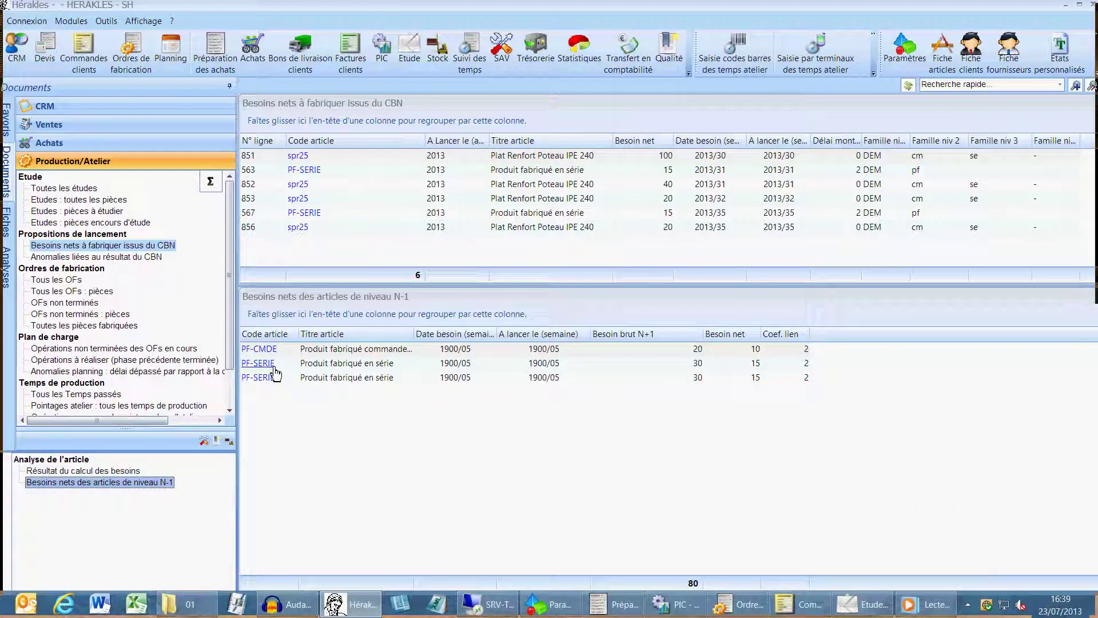
# Switch to Préparation des achats, refresh the list of requirements to order, and check the available requirement origins
pyautogui.click(612, 604)
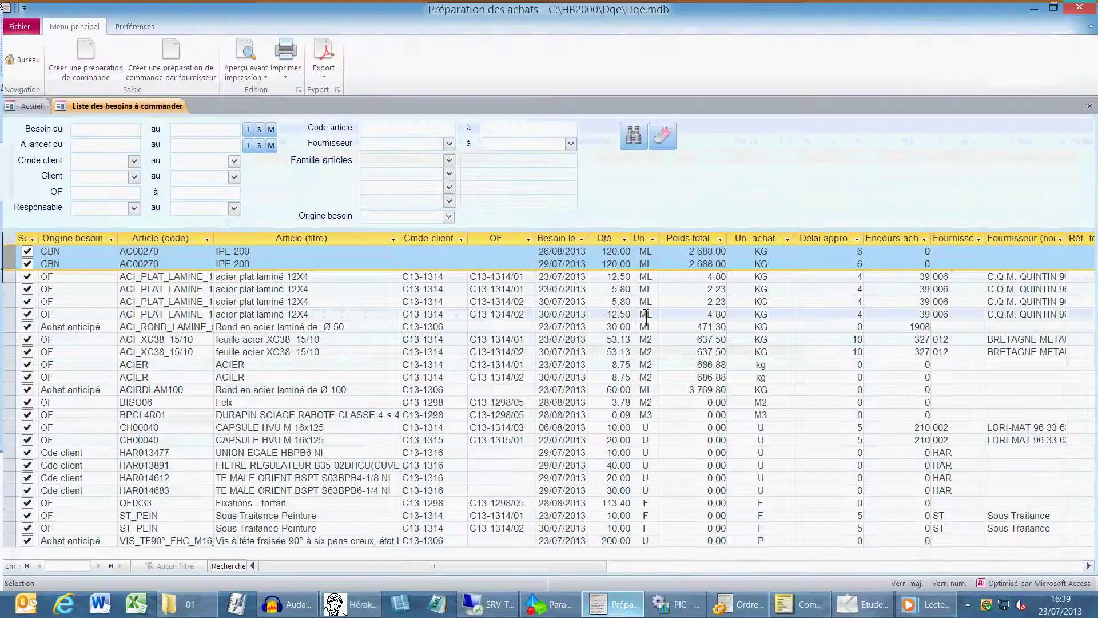
pyautogui.click(633, 137)
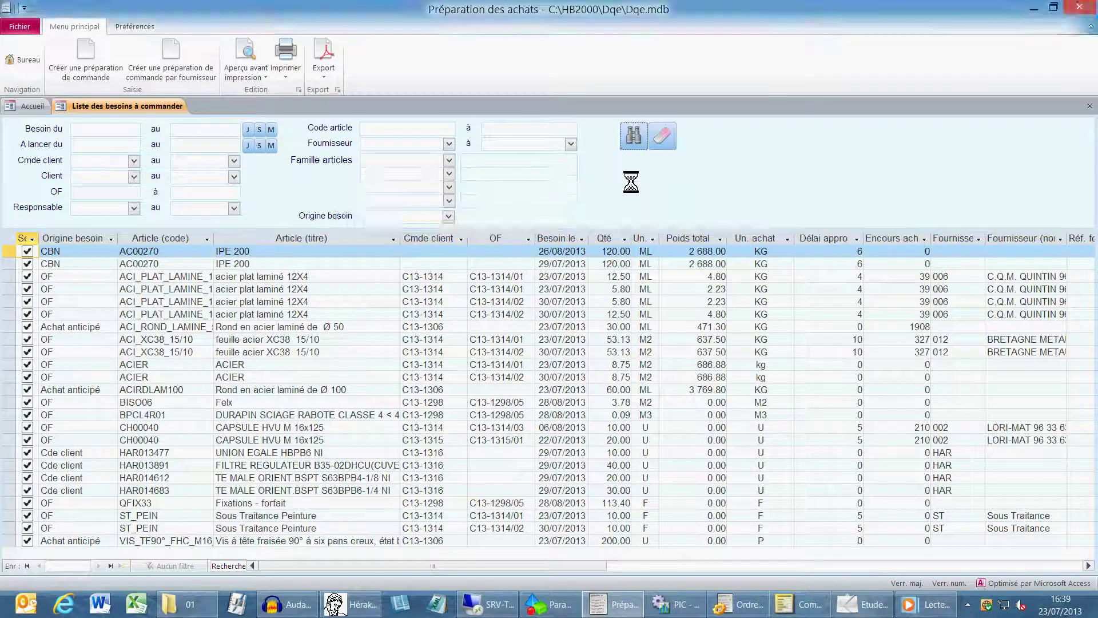
pyautogui.click(448, 216)
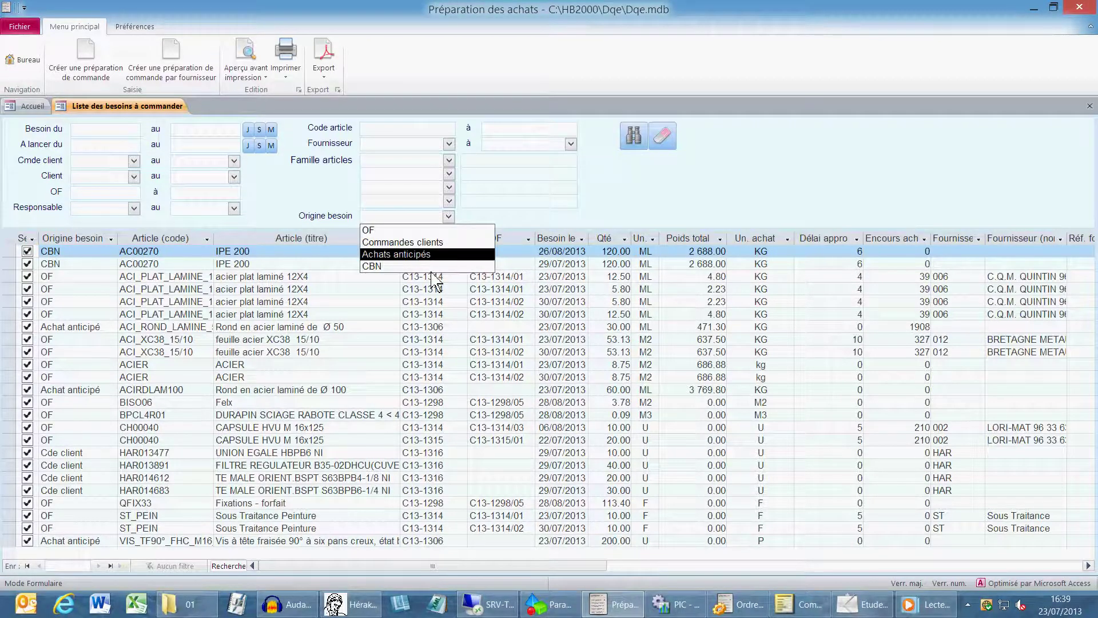
pyautogui.click(690, 202)
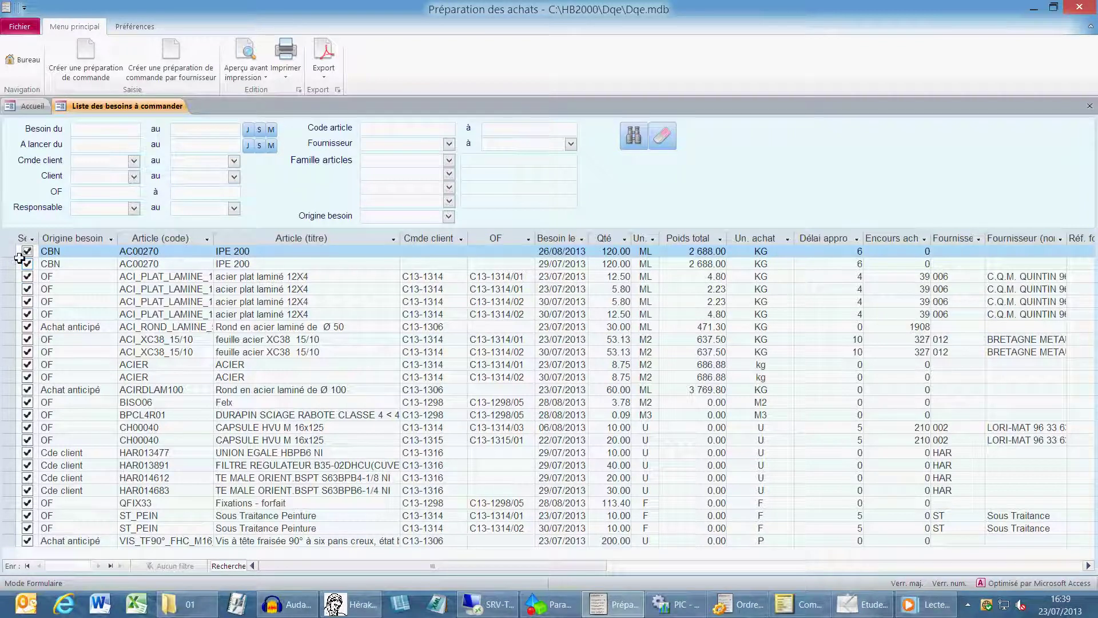
# Go through the purchase requirements by origin: the CBN lines for IPE 200, an anticipated purchase, and the customer order lines
pyautogui.moveTo(19, 257); pyautogui.dragTo(247, 259)
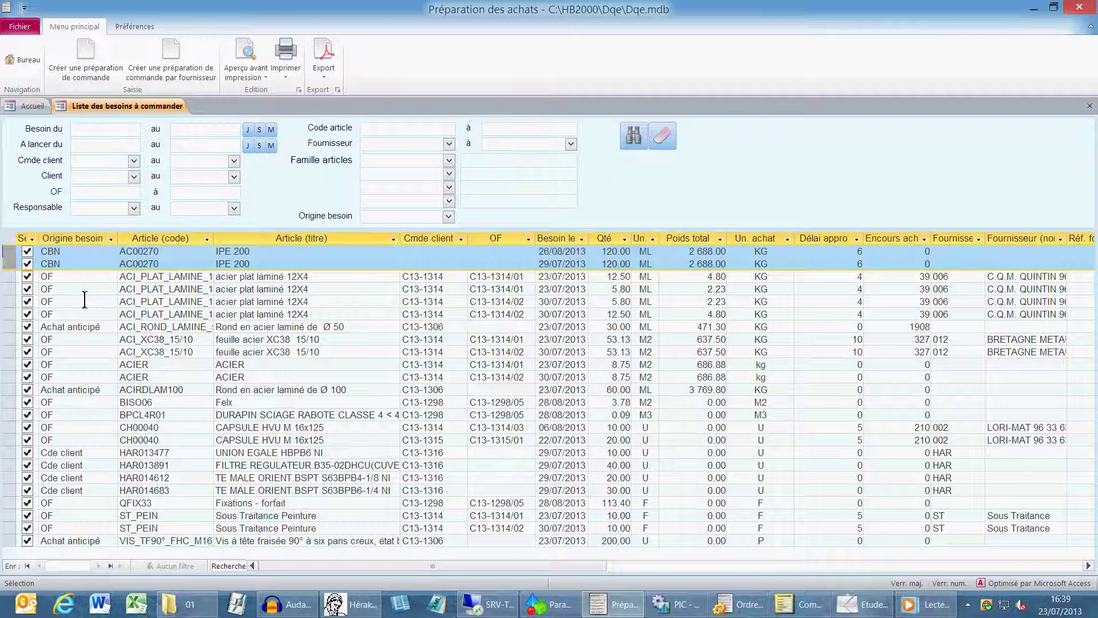
pyautogui.click(84, 327)
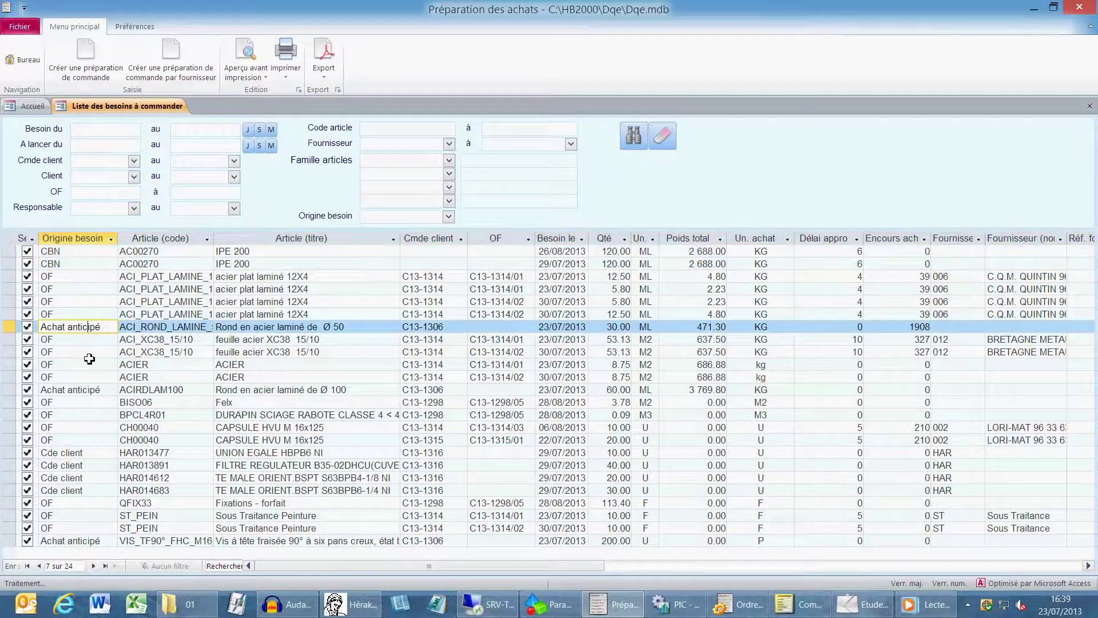
pyautogui.click(94, 453)
pyautogui.click(91, 487)
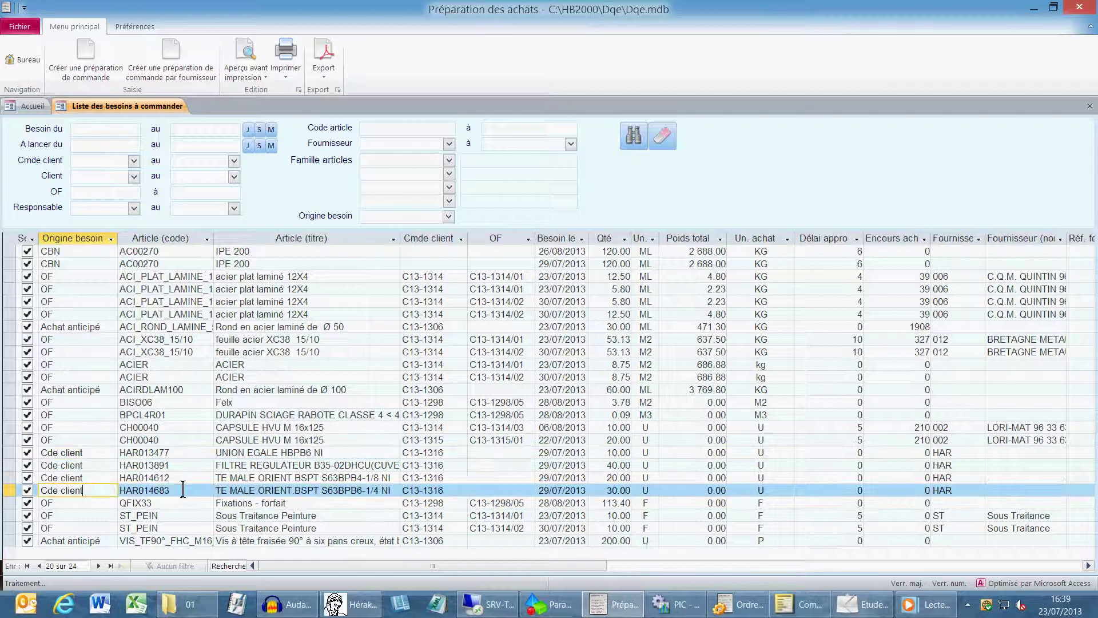